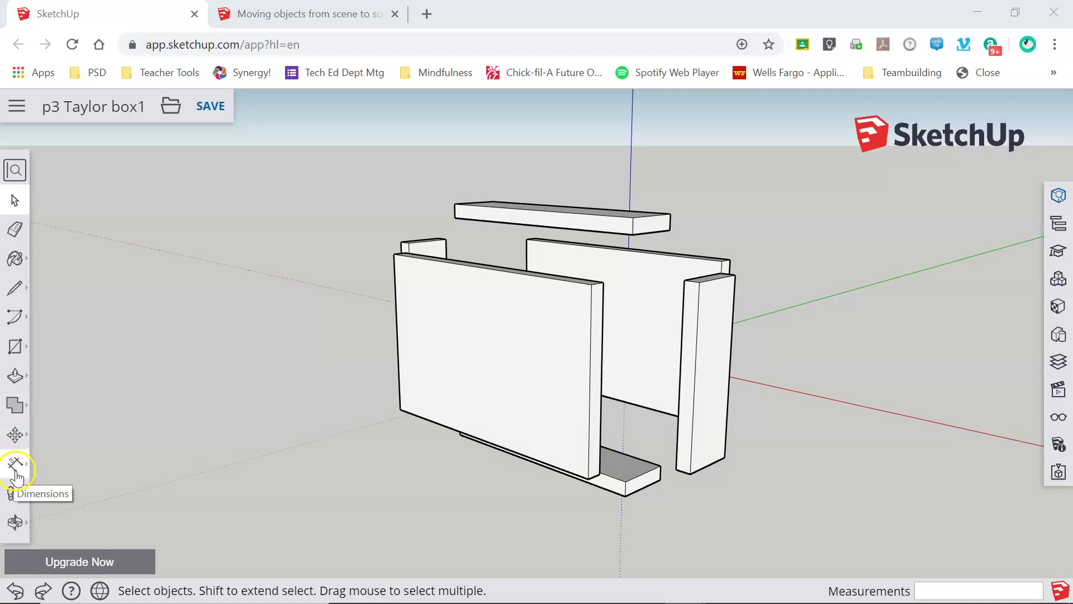
# Choose the Dimension tool from the Tape Measure/Dimensions flyout in the left toolbar
pyautogui.click(17, 475)
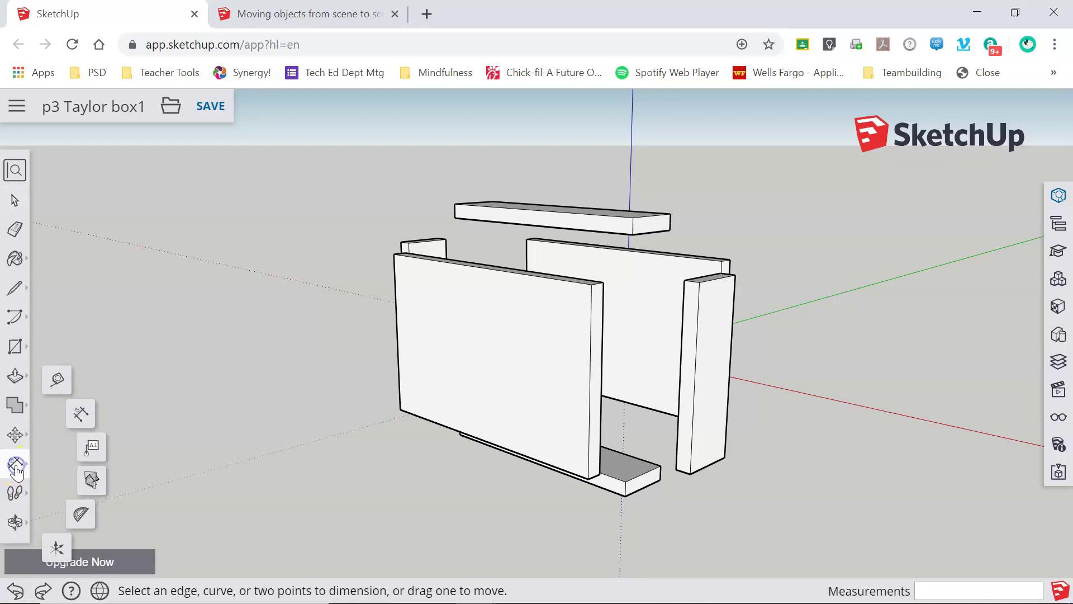
pyautogui.click(58, 380)
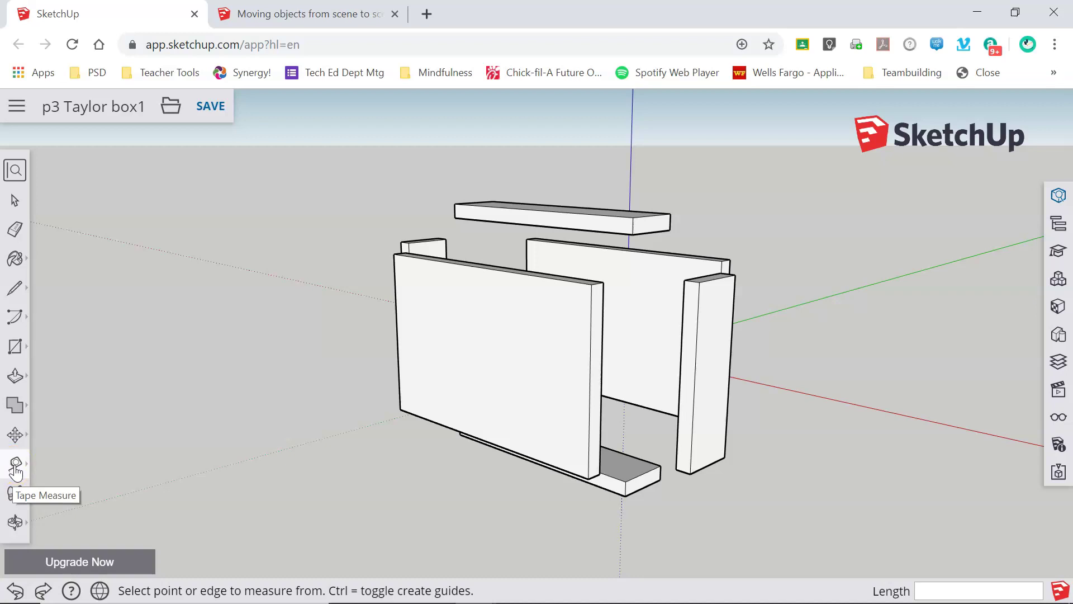
pyautogui.click(16, 471)
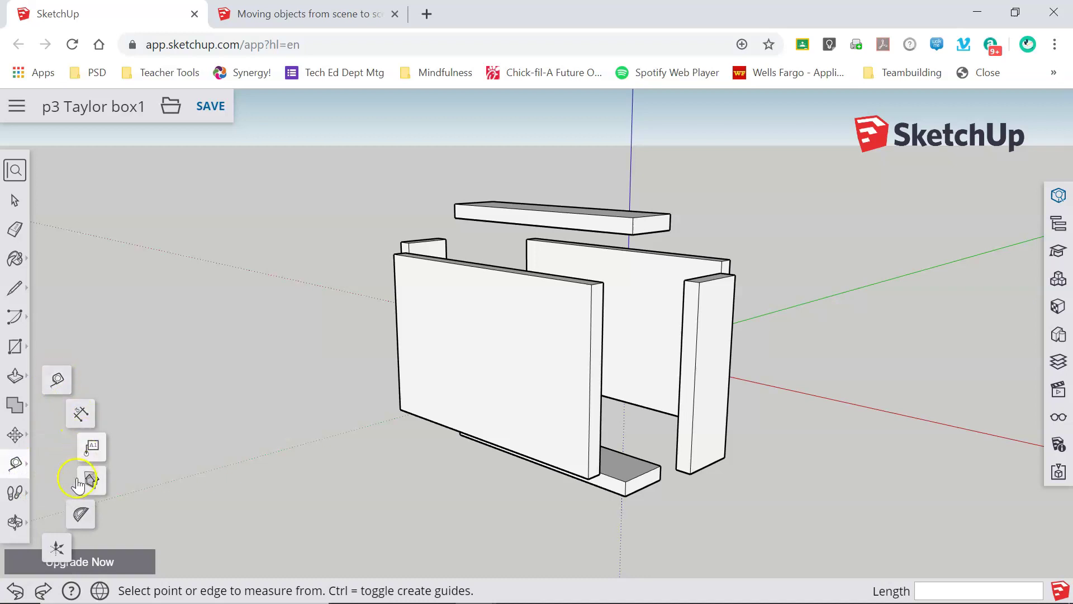
pyautogui.click(82, 415)
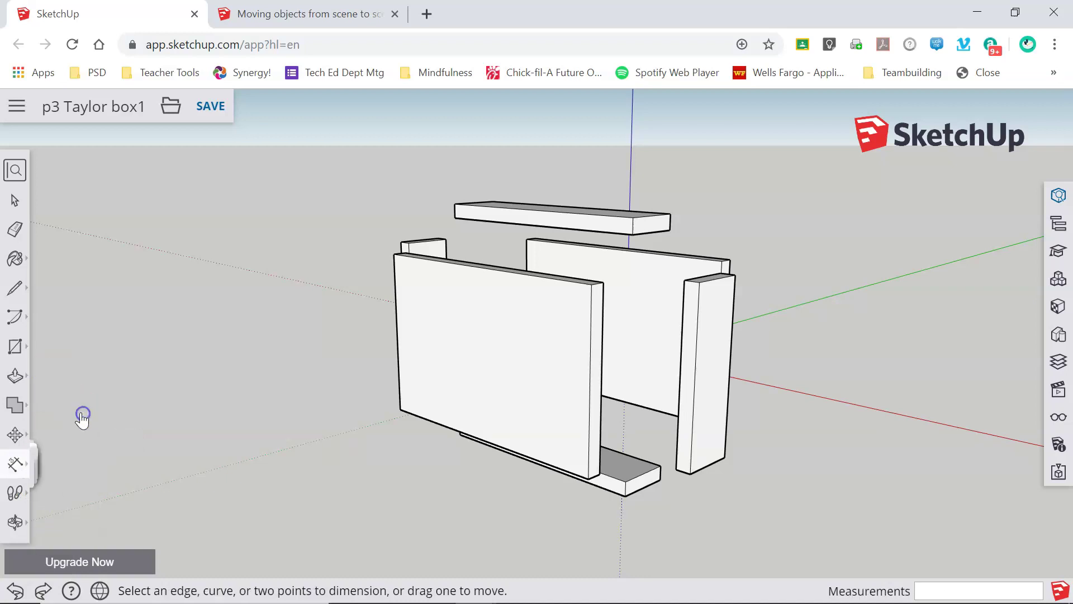
# From a front view, dimension the front panel's bottom edge as 1' 4" below the box
pyautogui.moveTo(305, 432); pyautogui.dragTo(587, 388, button='middle')
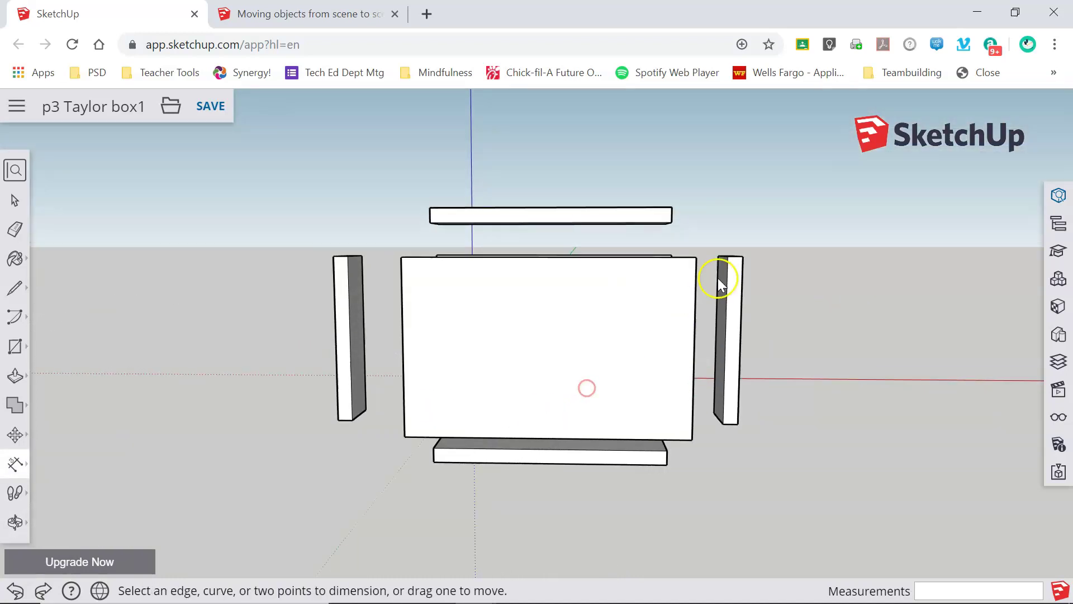
pyautogui.click(697, 257)
pyautogui.click(405, 436)
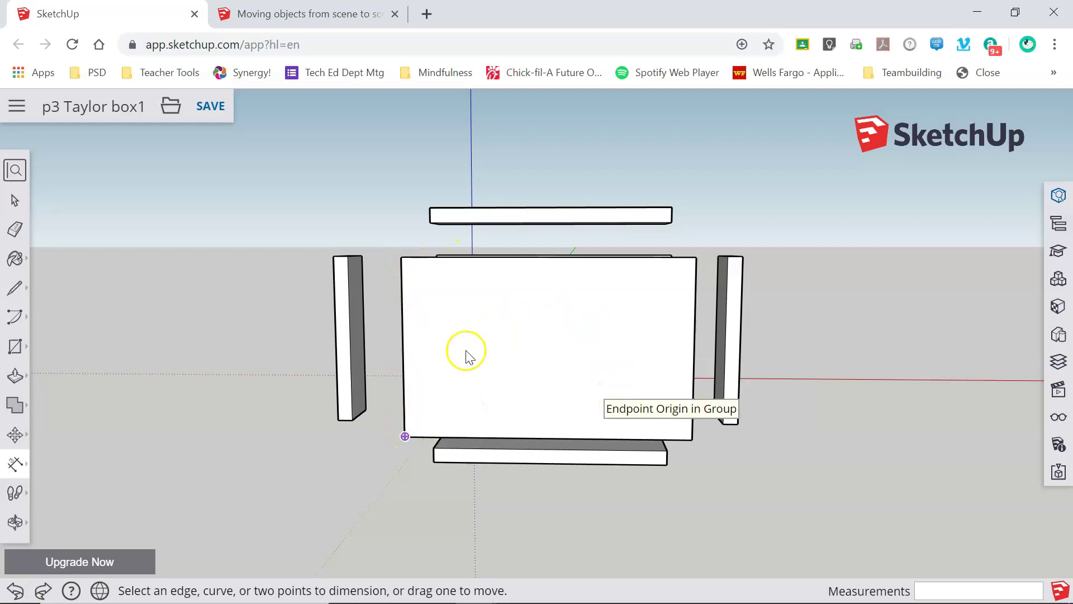
pyautogui.click(404, 436)
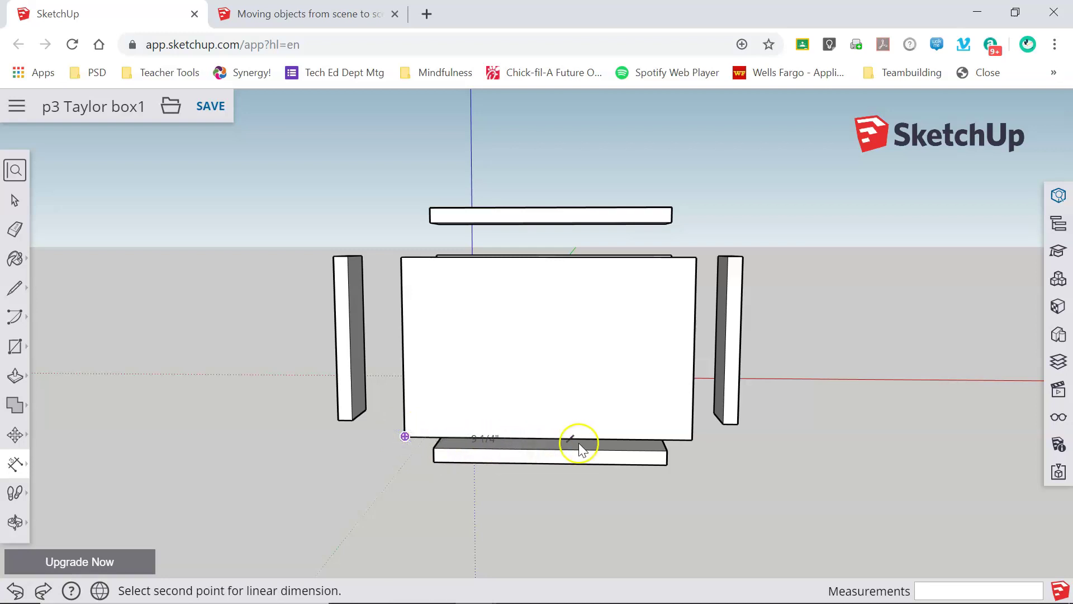
pyautogui.click(692, 440)
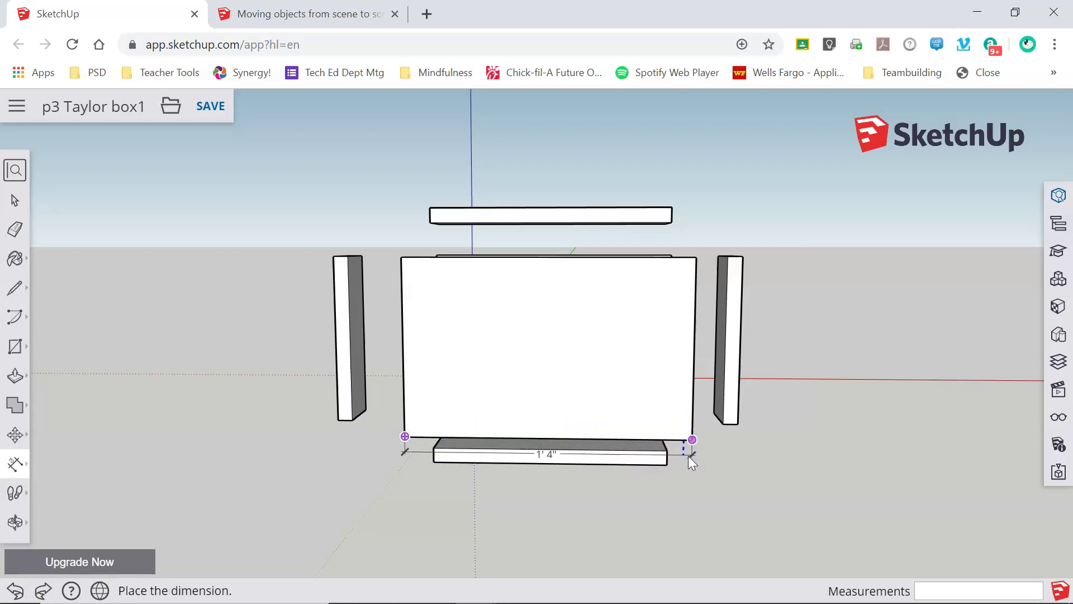
pyautogui.moveTo(689, 460); pyautogui.dragTo(687, 488)
pyautogui.moveTo(687, 488); pyautogui.dragTo(583, 491, button='middle')
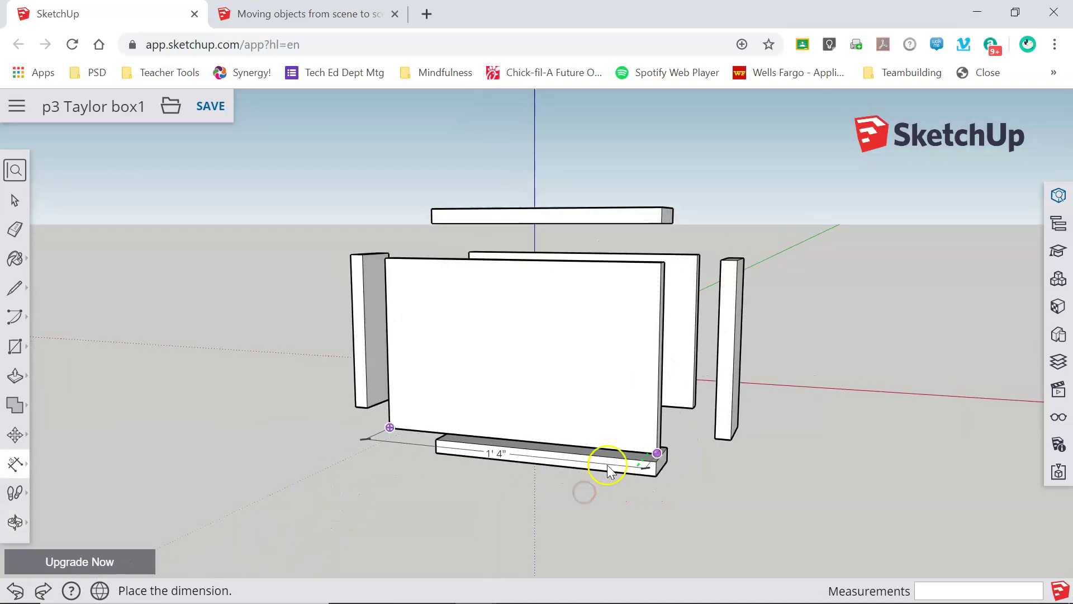
pyautogui.moveTo(586, 492); pyautogui.dragTo(647, 503)
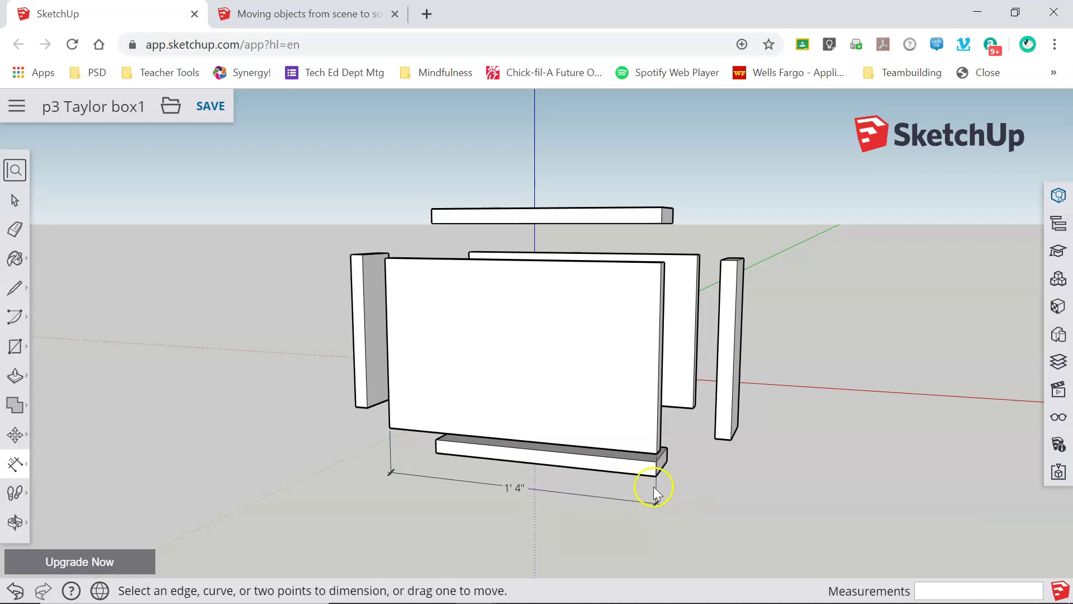
pyautogui.moveTo(386, 258); pyautogui.dragTo(389, 428)
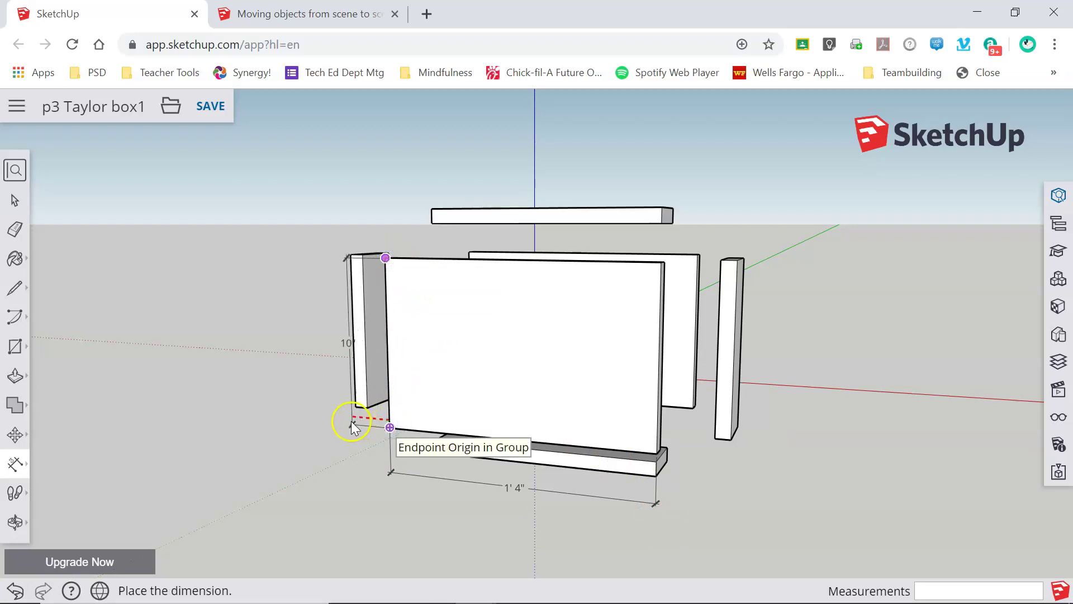
# Place the front panel's 10" height dimension to the left of the panel
pyautogui.click(350, 420)
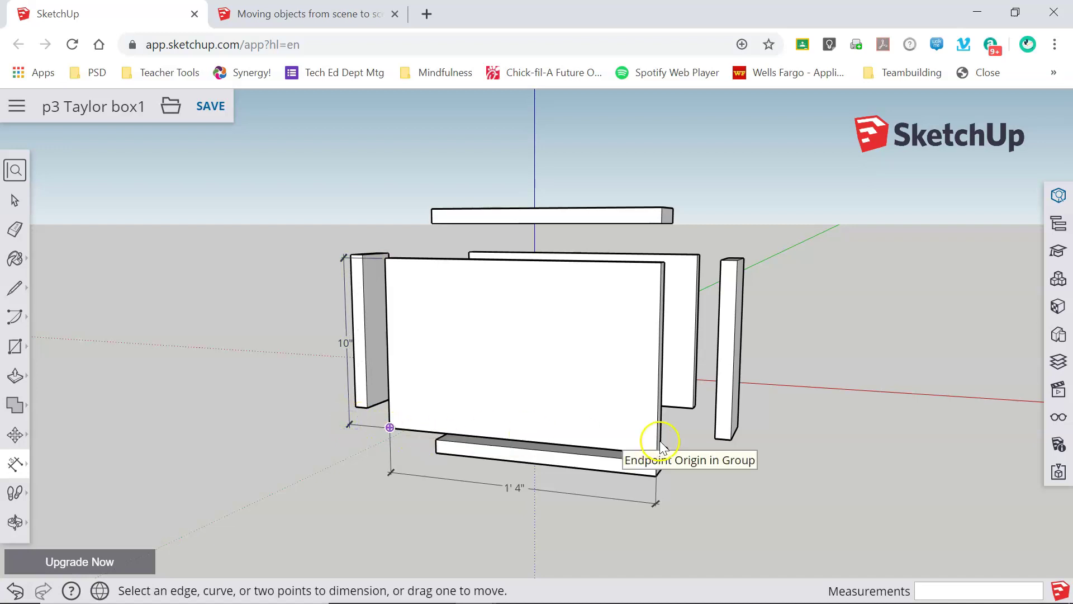
pyautogui.press('o')
pyautogui.moveTo(673, 434); pyautogui.dragTo(484, 453)
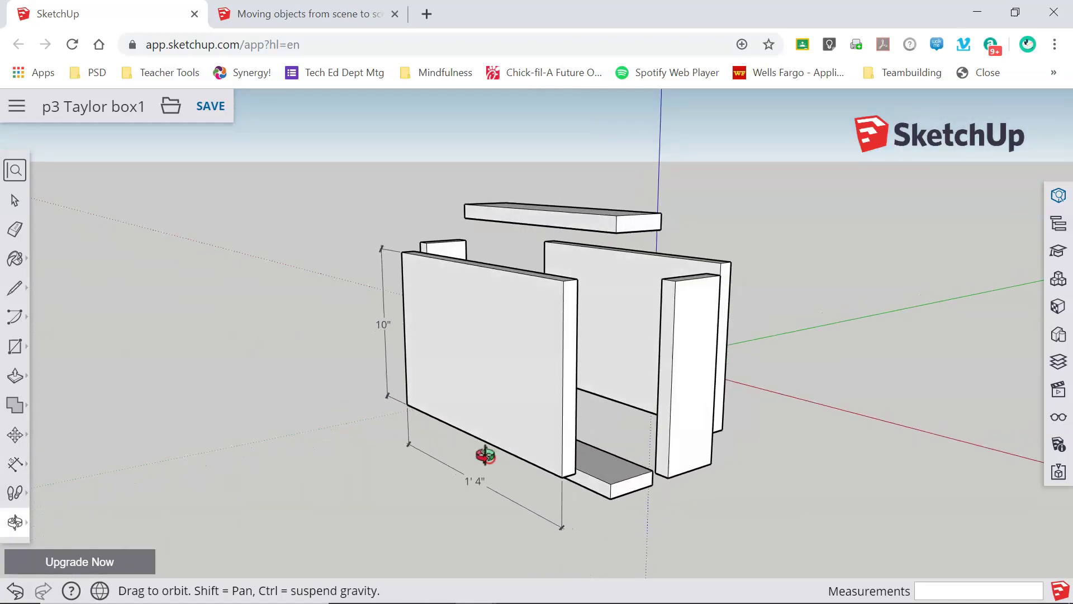
pyautogui.press('d')
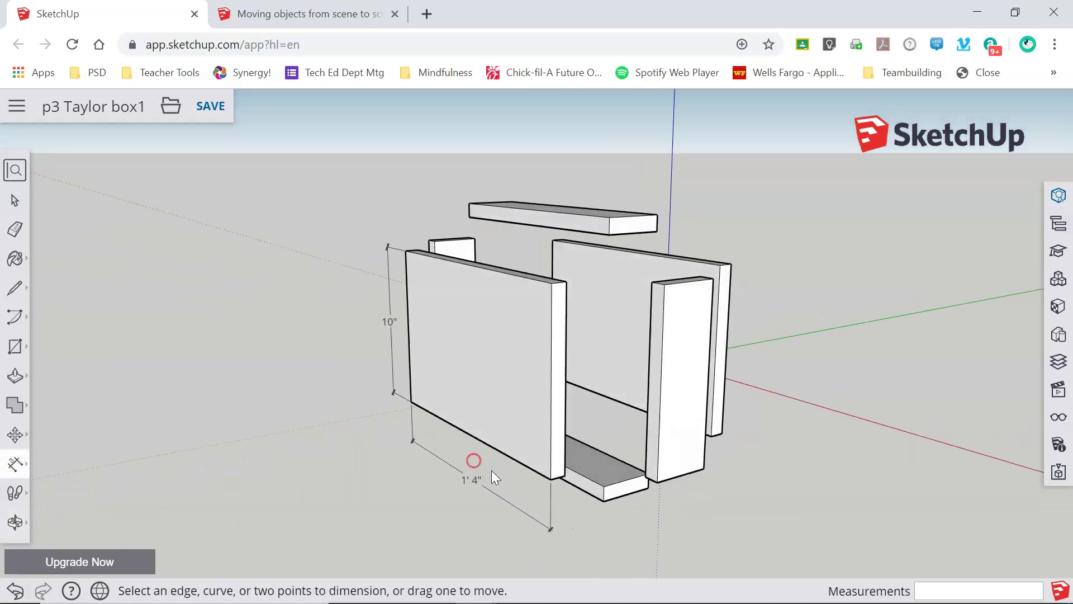
# Dimension the front panel's bottom-end thickness as 7/8"
pyautogui.click(550, 479)
pyautogui.click(563, 475)
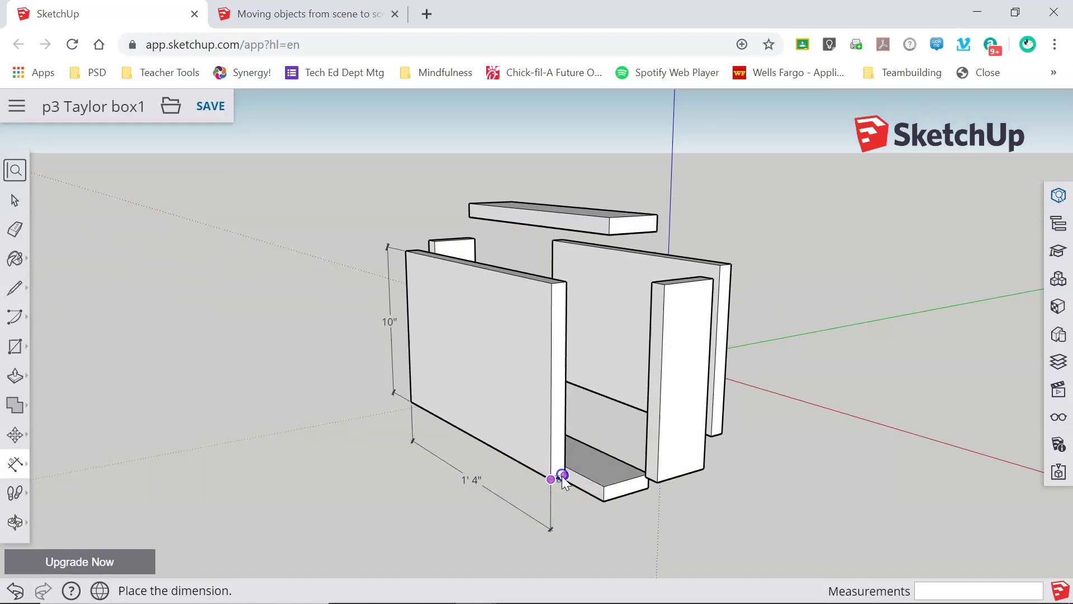
pyautogui.click(601, 500)
pyautogui.press('o')
pyautogui.moveTo(472, 468); pyautogui.dragTo(655, 432)
pyautogui.moveTo(655, 432); pyautogui.dragTo(673, 472, button='middle')
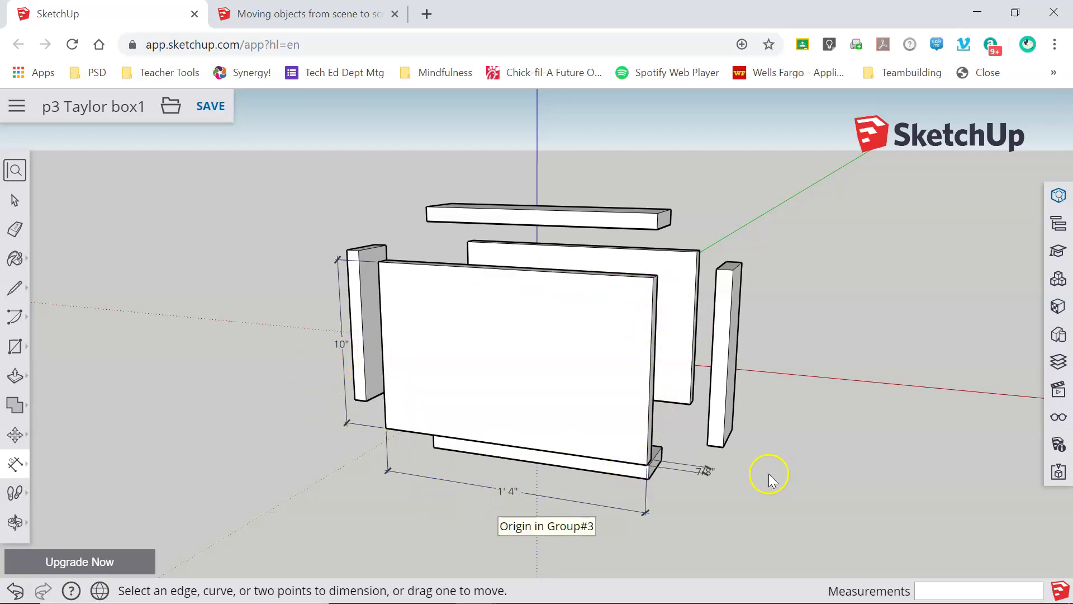
pyautogui.moveTo(742, 481); pyautogui.dragTo(654, 508, button='middle')
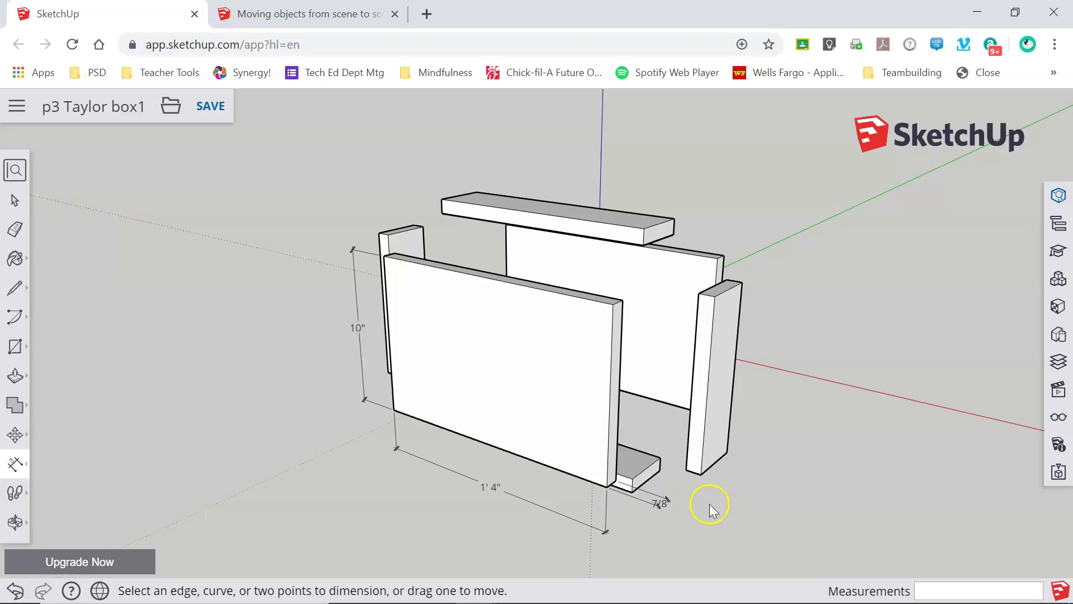
# Select the 7/8" dimension and show its Entity Info properties
pyautogui.click(15, 199)
pyautogui.click(662, 504)
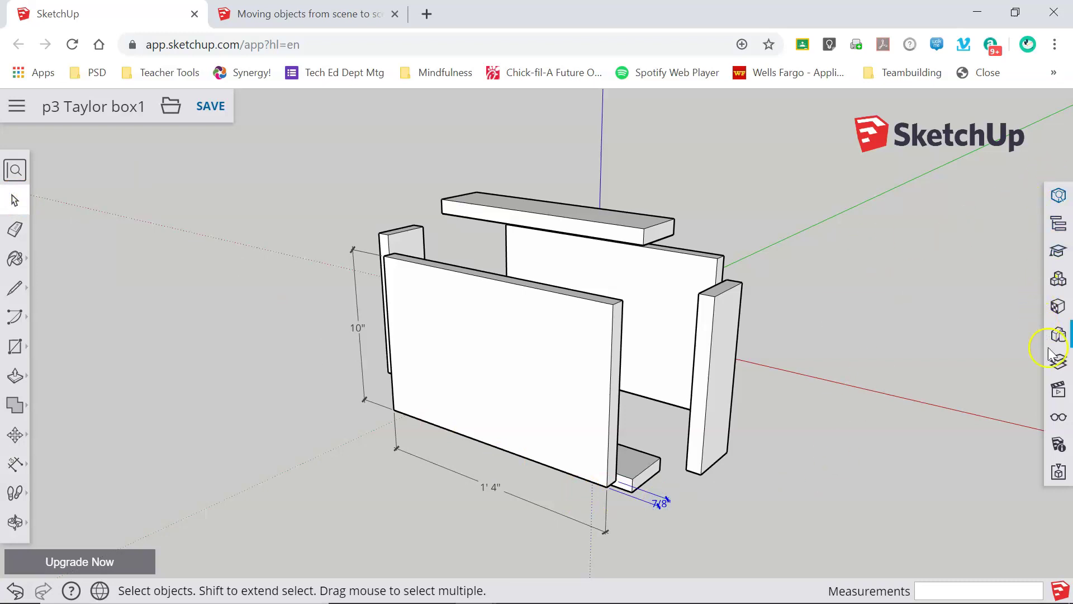
pyautogui.click(1059, 196)
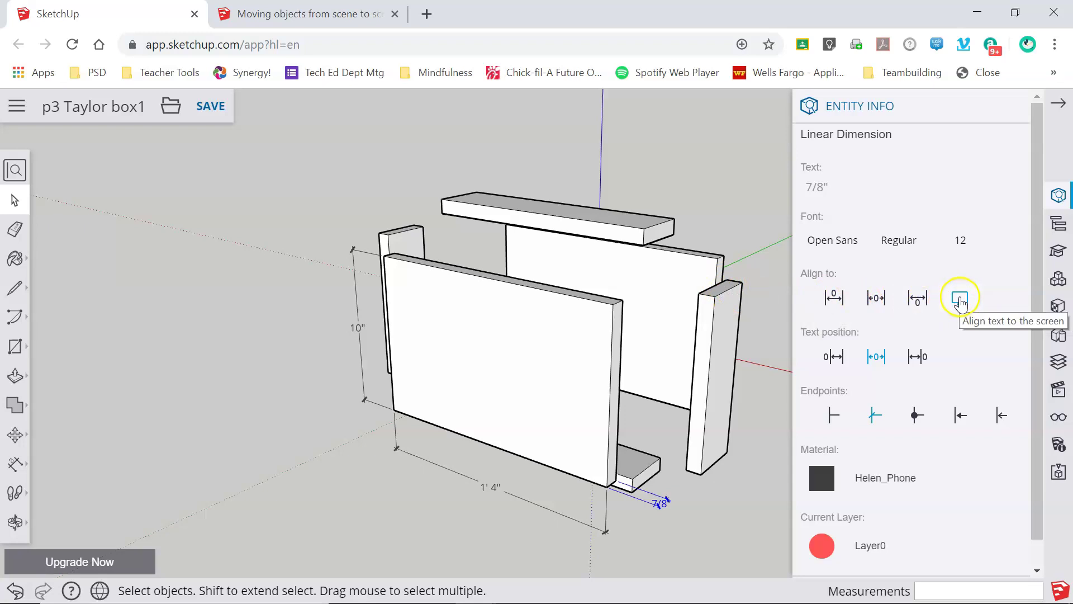
pyautogui.moveTo(754, 372); pyautogui.dragTo(579, 99, button='middle')
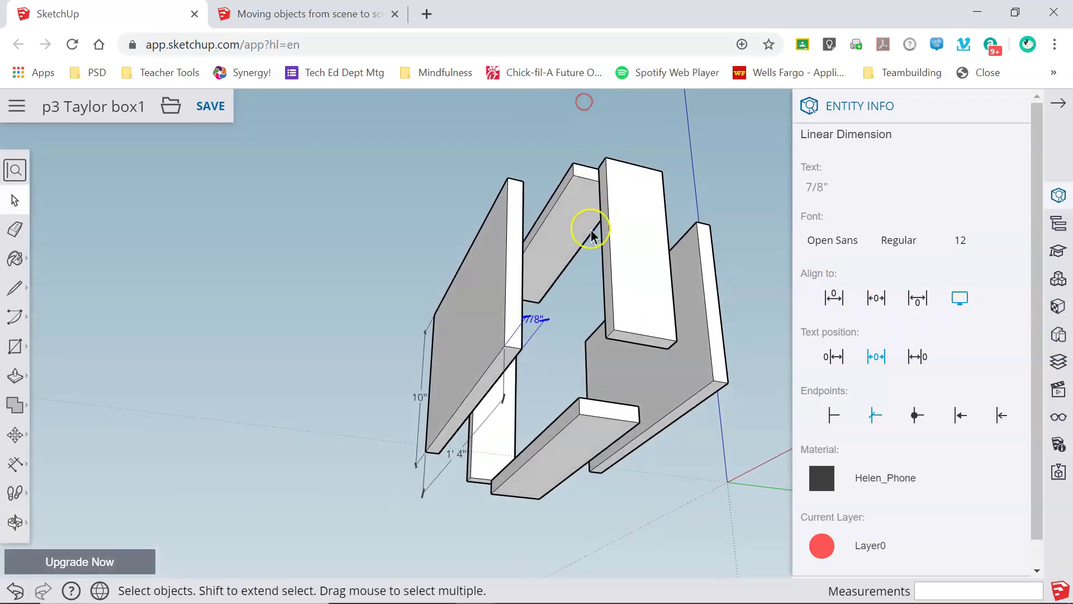
pyautogui.moveTo(575, 319); pyautogui.dragTo(703, 418, button='middle')
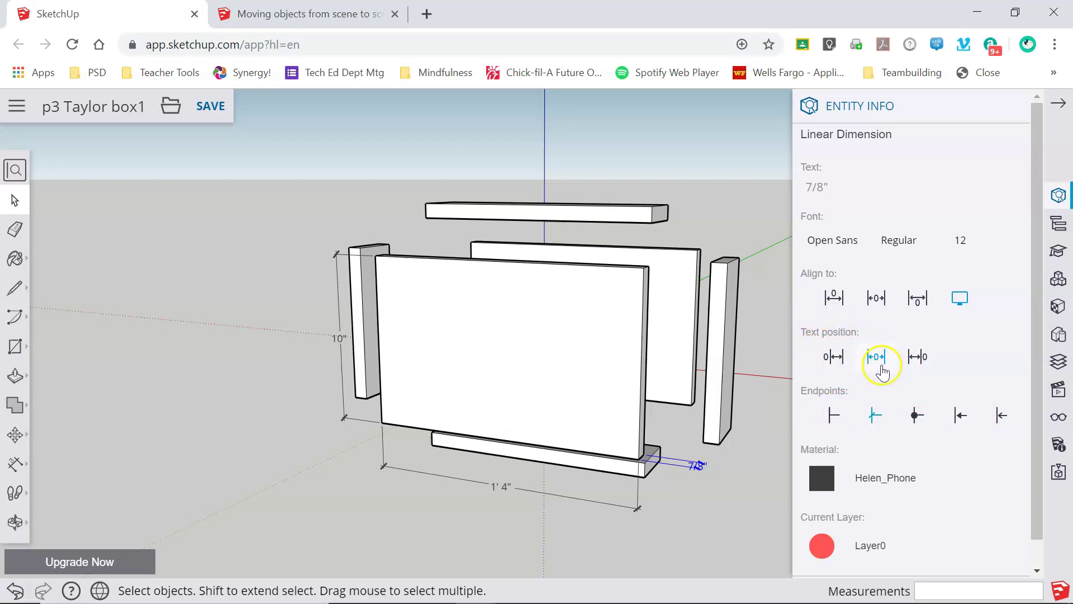
# Set the 7/8" dimension's text position to the end of its dimension line
pyautogui.click(887, 363)
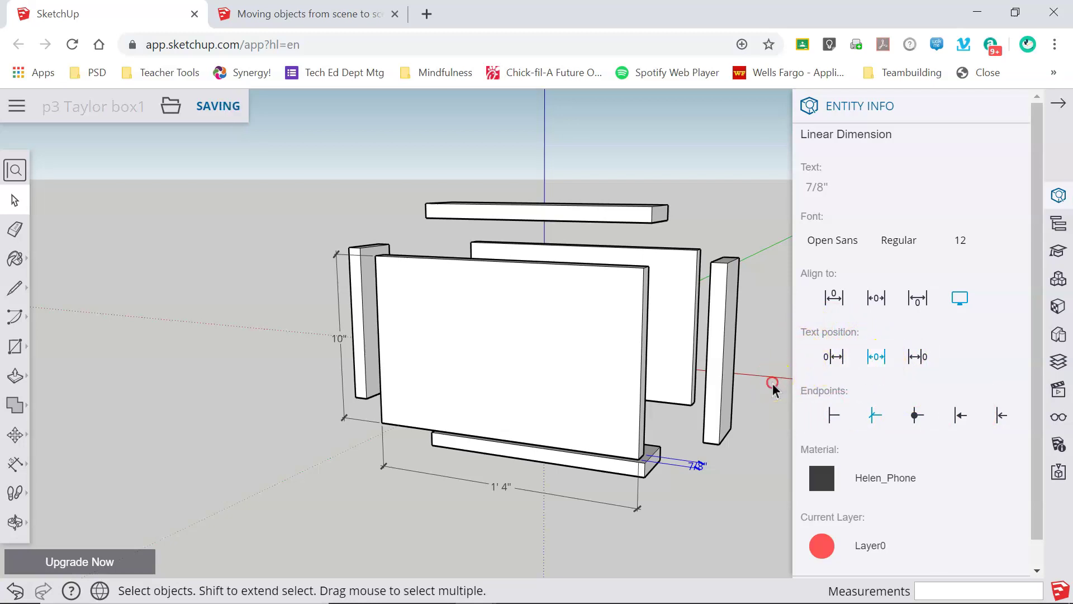
pyautogui.moveTo(773, 383); pyautogui.dragTo(704, 413, button='middle')
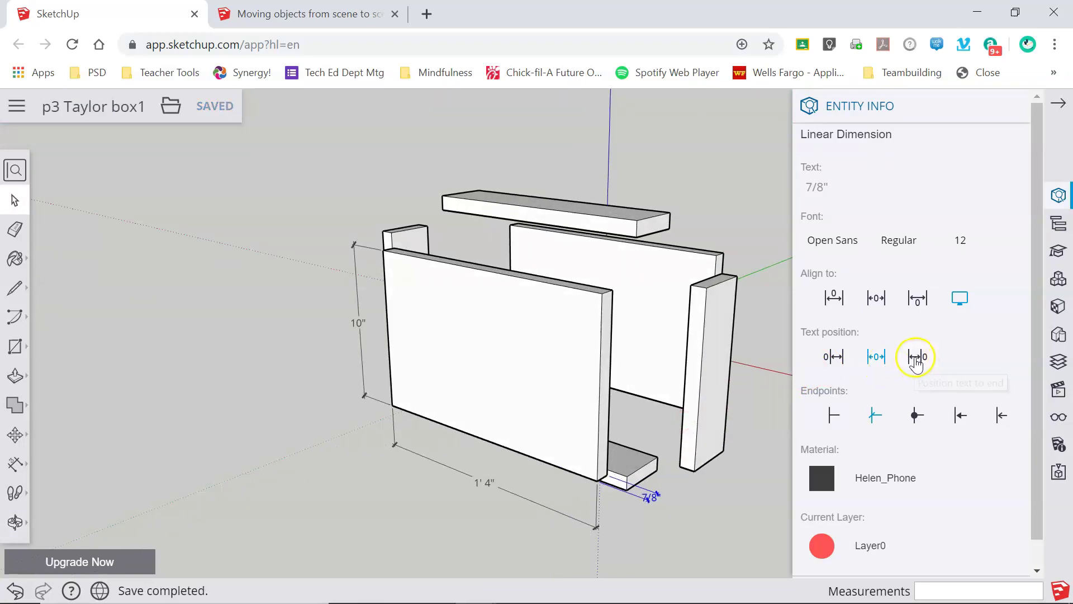
pyautogui.click(916, 361)
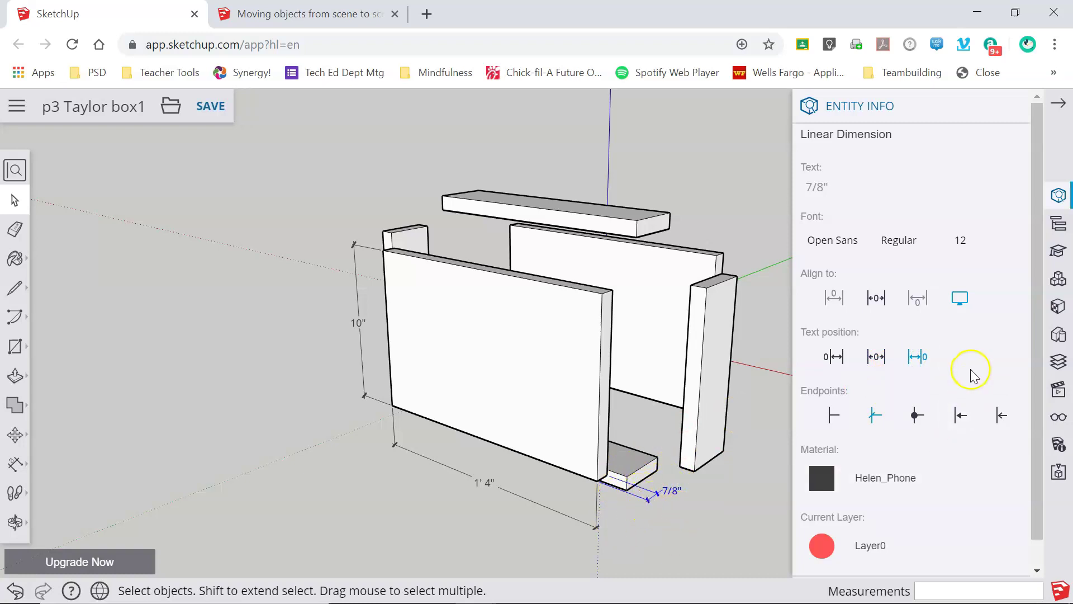
pyautogui.scroll(-1, 970, 371)
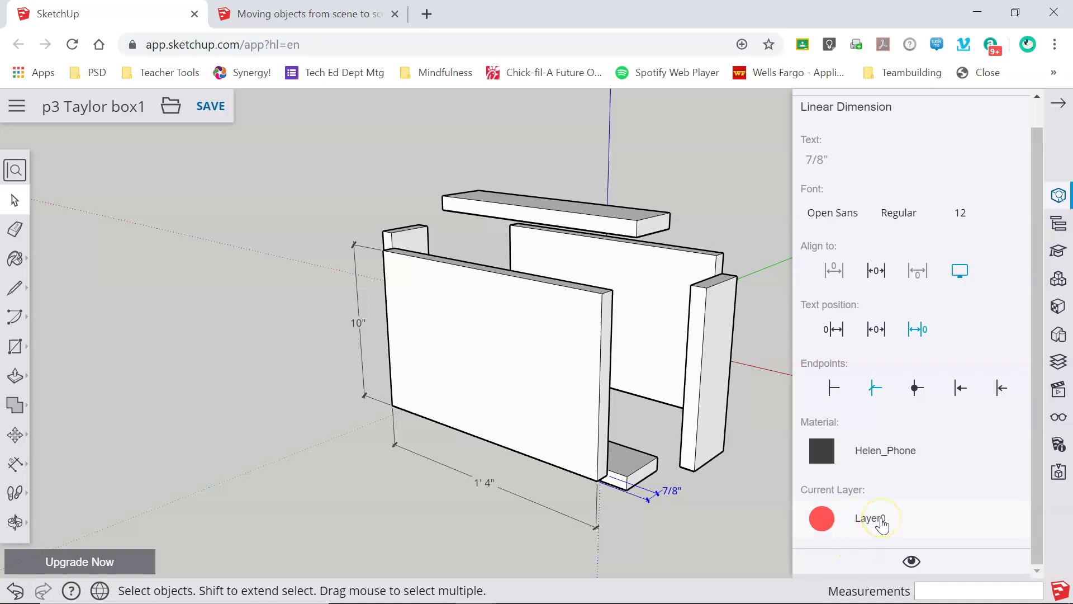
# Keep the dimension on Layer0, close Entity Info, and orbit to an angled view
pyautogui.click(880, 520)
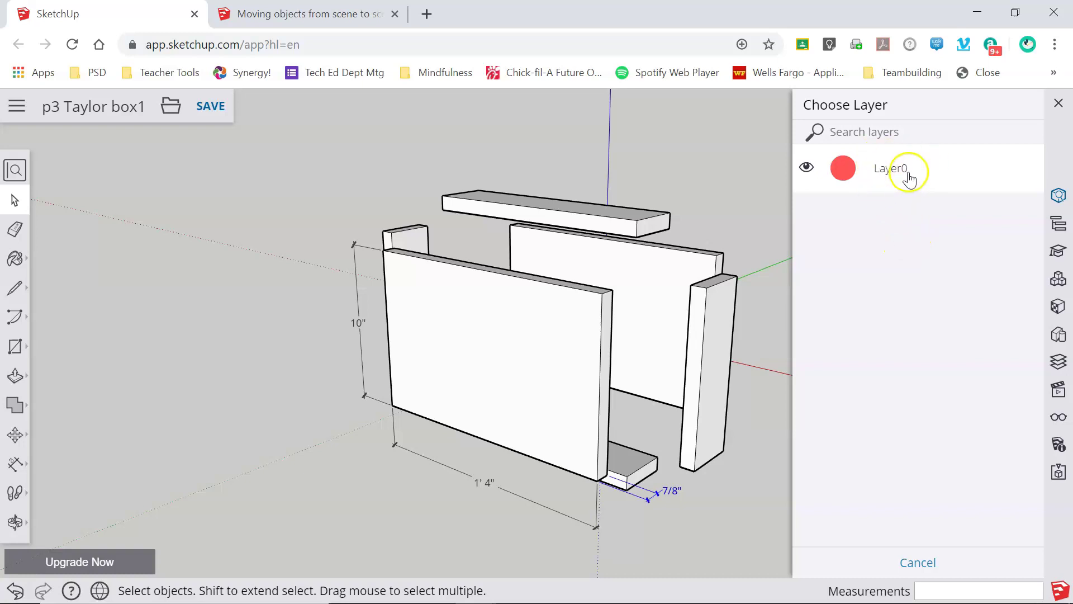
pyautogui.click(903, 562)
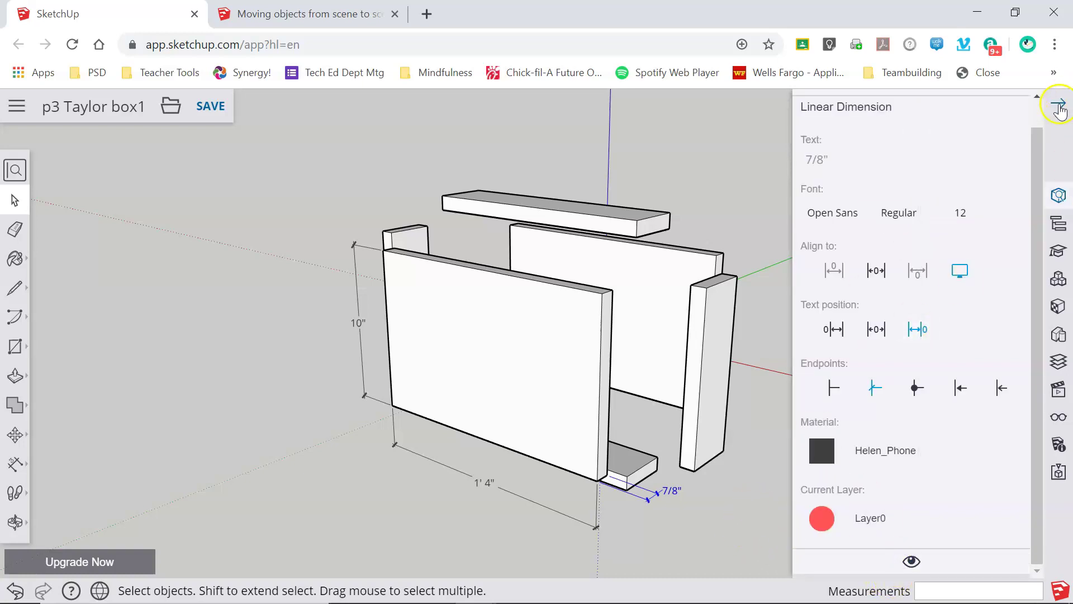
pyautogui.click(1061, 110)
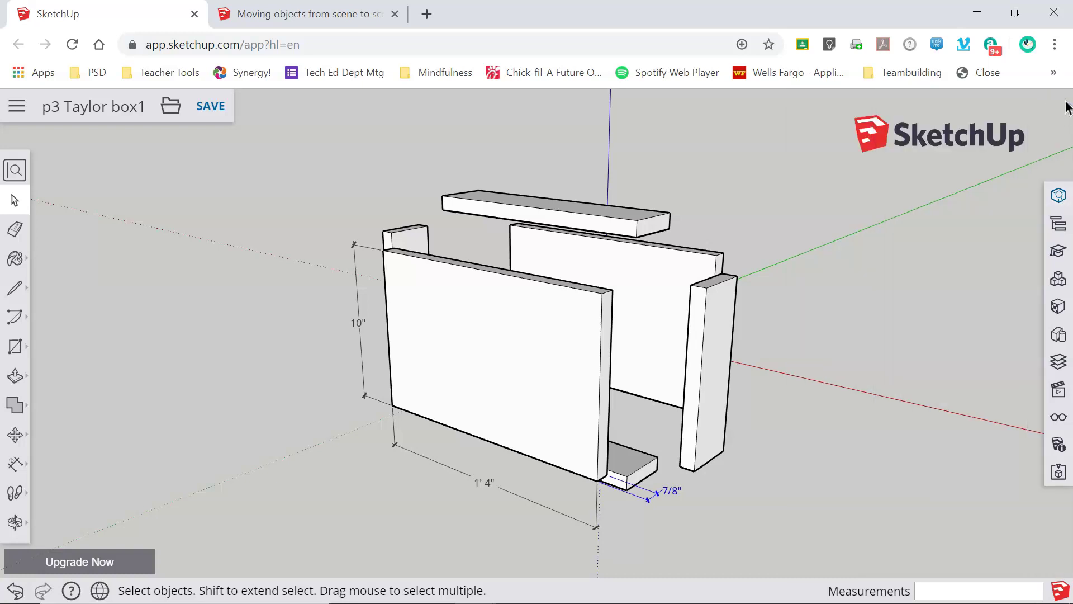
pyautogui.press('o')
pyautogui.moveTo(827, 378); pyautogui.dragTo(872, 293)
# Move the front board out in front of the other box parts, keeping its dimensions attached
pyautogui.press('space')
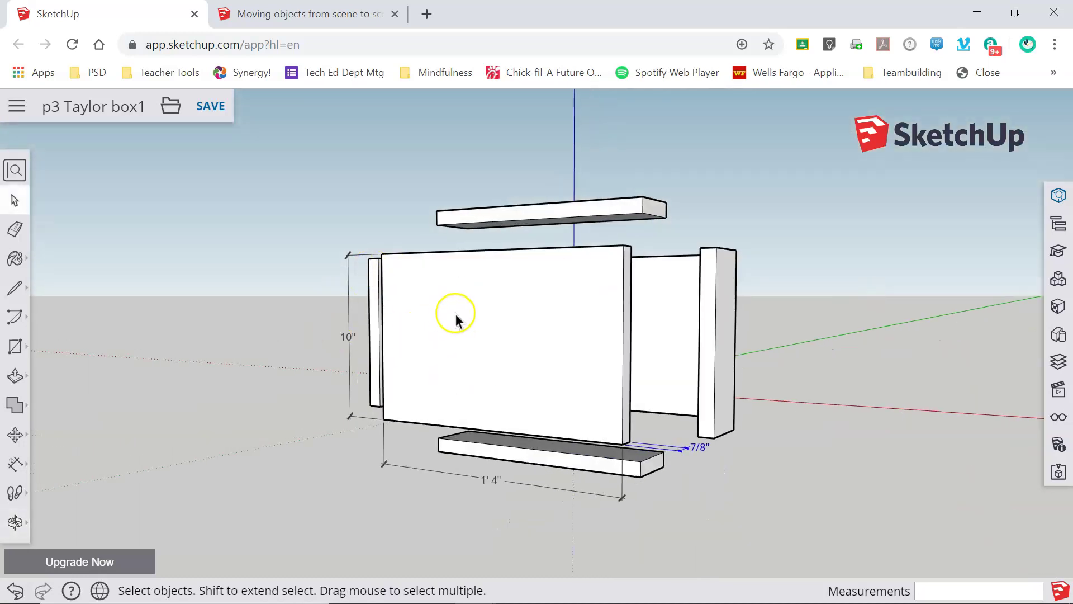
pyautogui.moveTo(764, 305); pyautogui.dragTo(729, 431, button='middle')
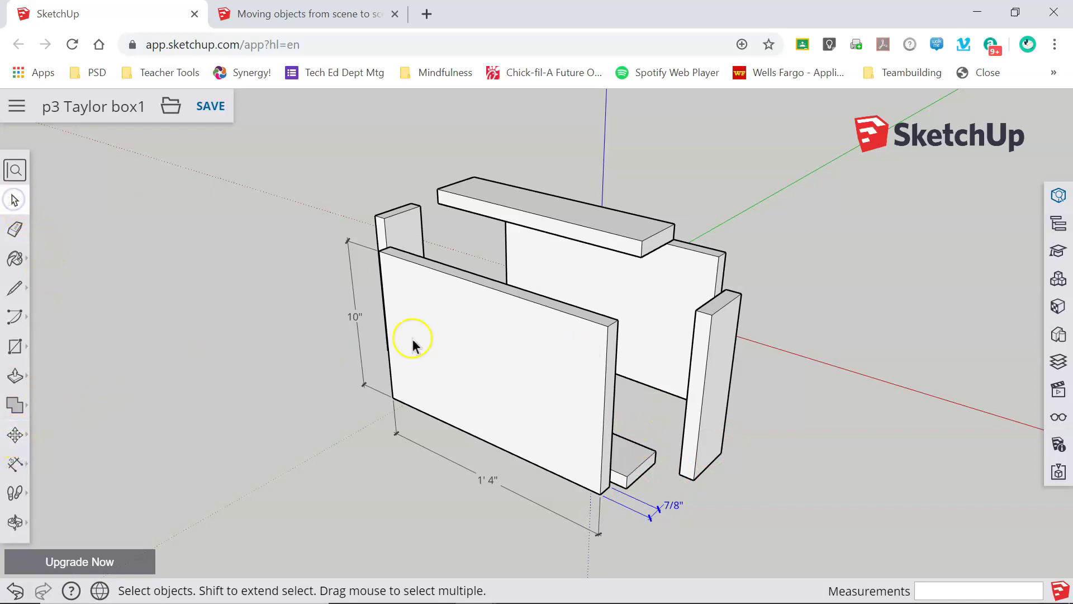
pyautogui.click(448, 341)
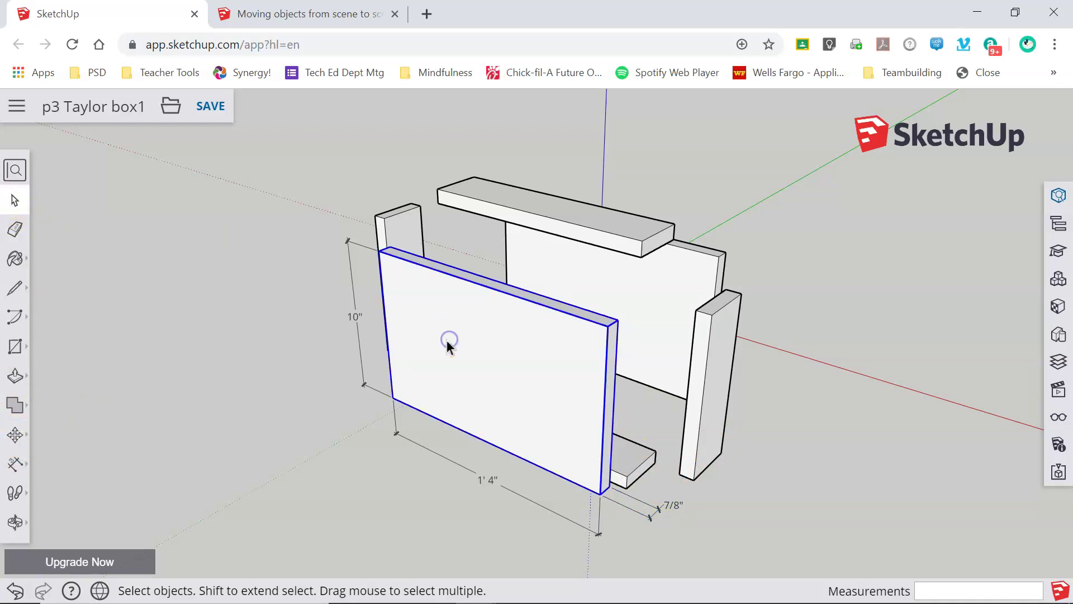
pyautogui.click(15, 435)
pyautogui.click(470, 364)
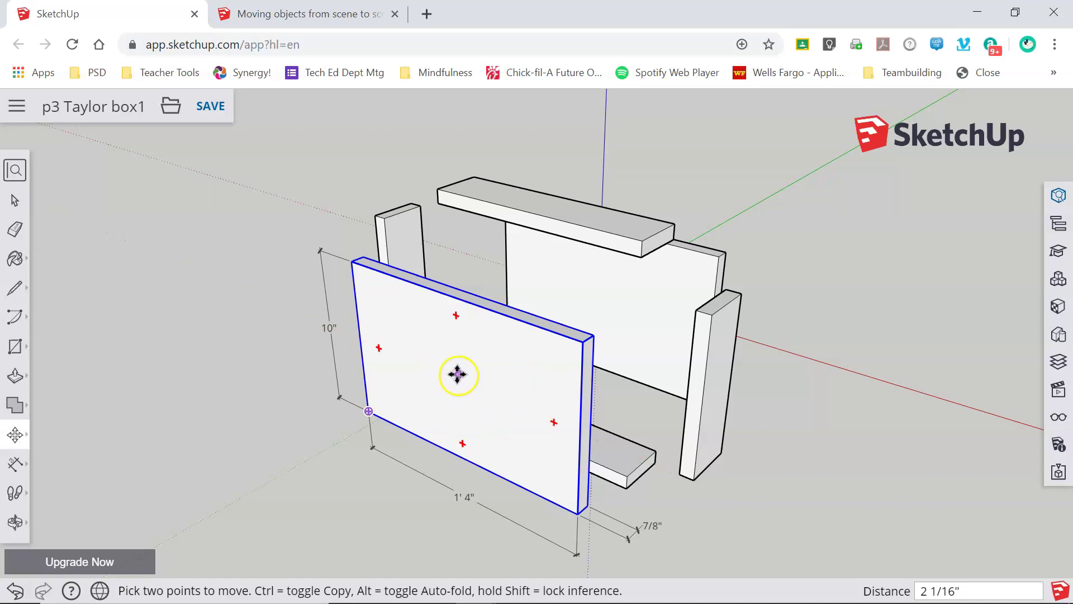
pyautogui.press('o')
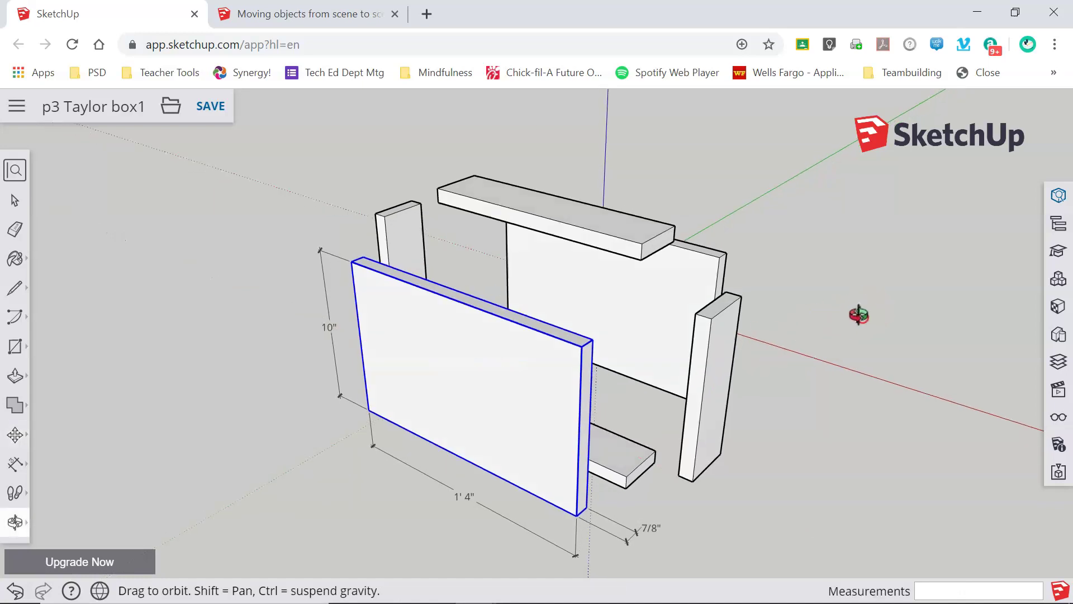
pyautogui.moveTo(855, 313); pyautogui.dragTo(549, 288)
# Switch to the Dimension tool and dimension the end piece's width as 3 1/4"
pyautogui.press('m')
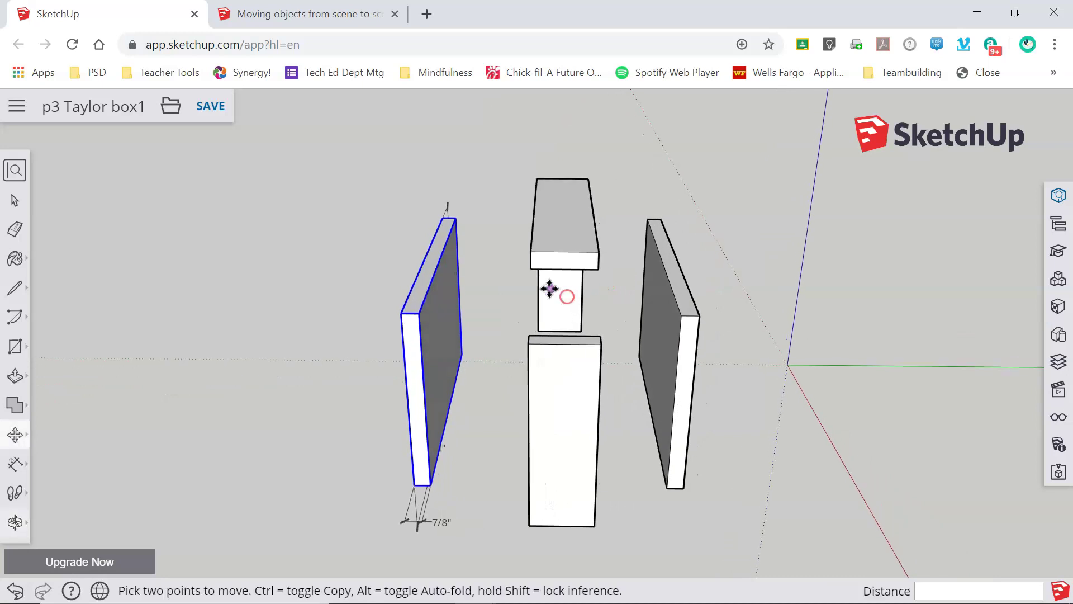
pyautogui.click(15, 463)
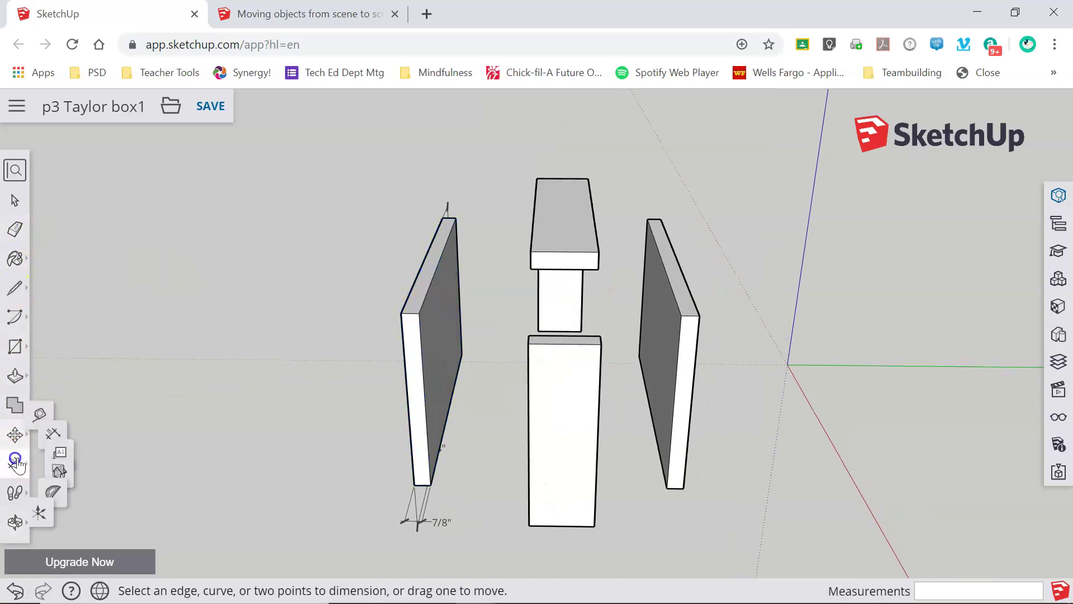
pyautogui.click(80, 413)
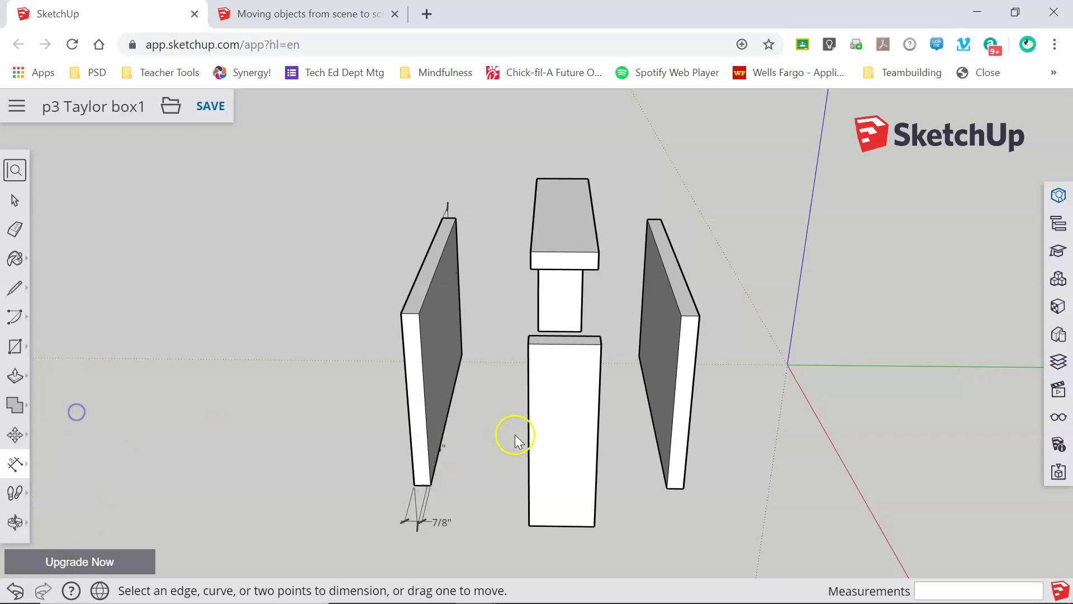
pyautogui.click(529, 524)
pyautogui.click(594, 525)
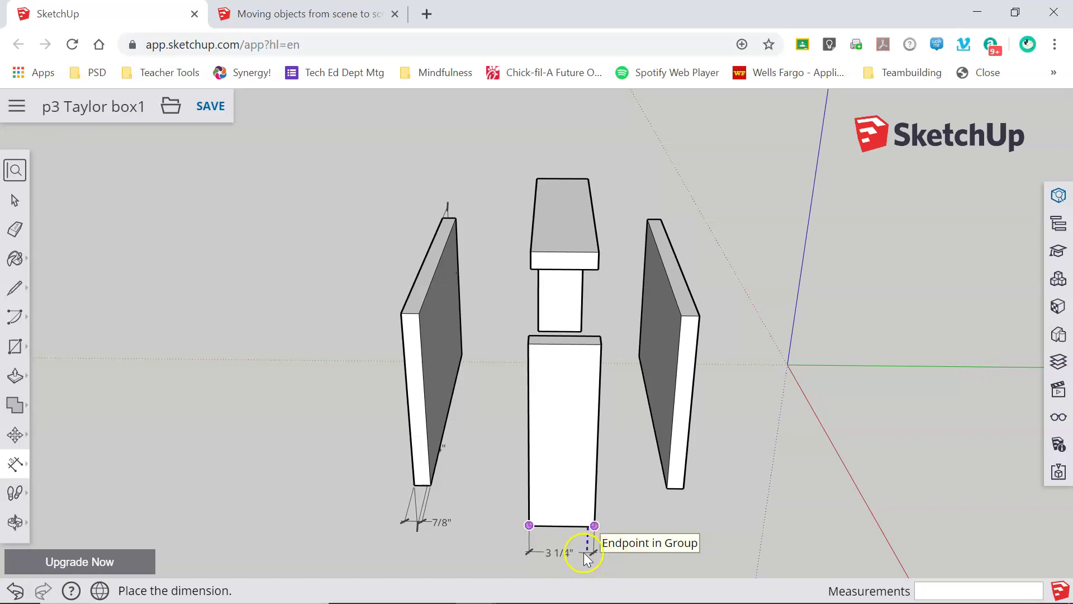
pyautogui.click(585, 553)
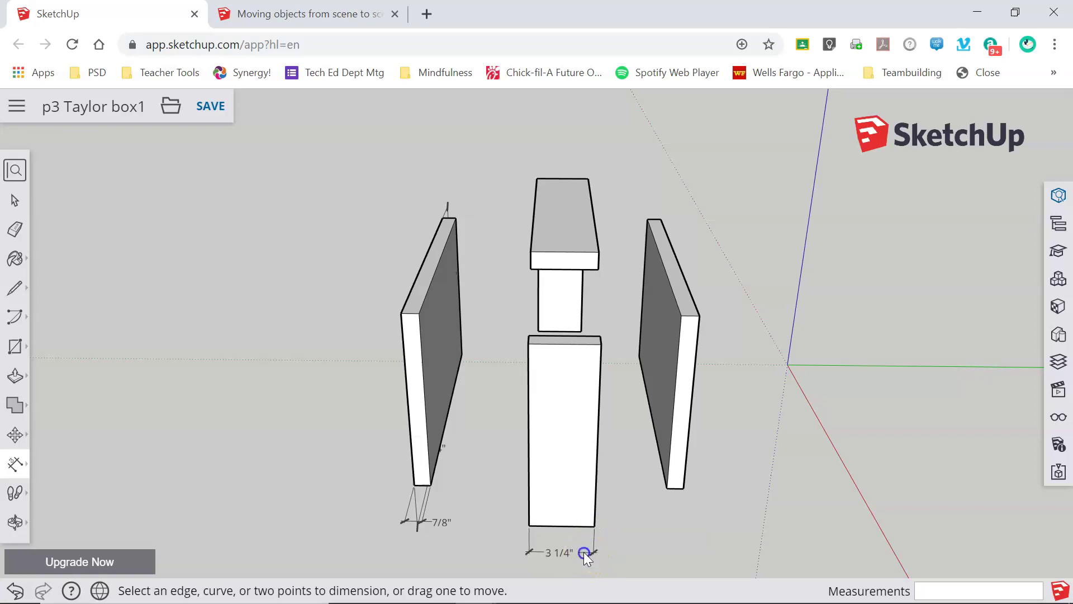
# Add the end piece's 10" height and 7/8" thickness dimensions
pyautogui.click(529, 344)
pyautogui.click(529, 524)
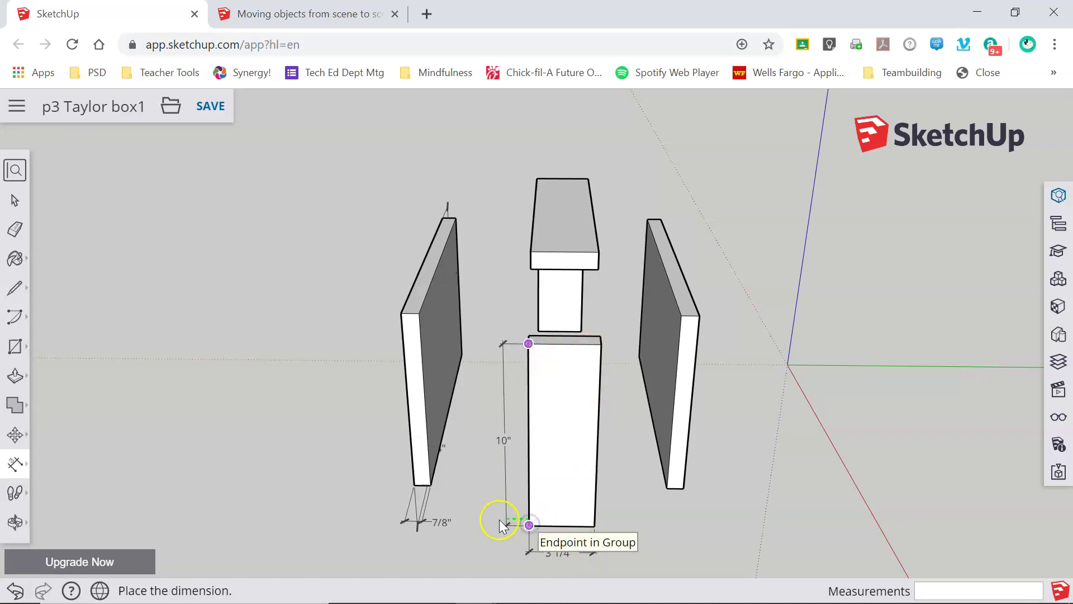
pyautogui.click(495, 526)
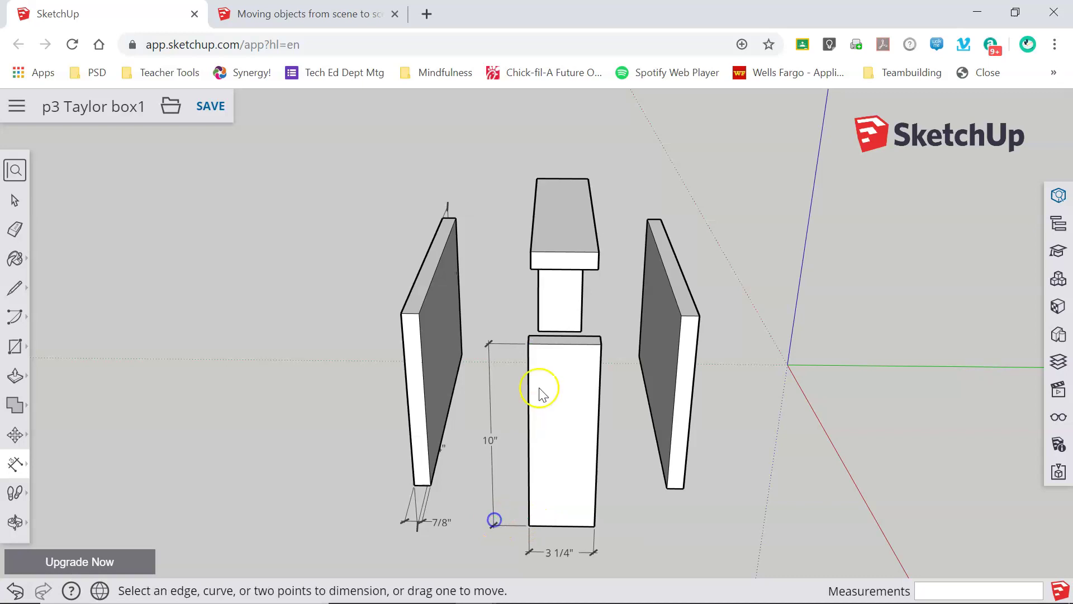
pyautogui.click(600, 336)
pyautogui.click(601, 343)
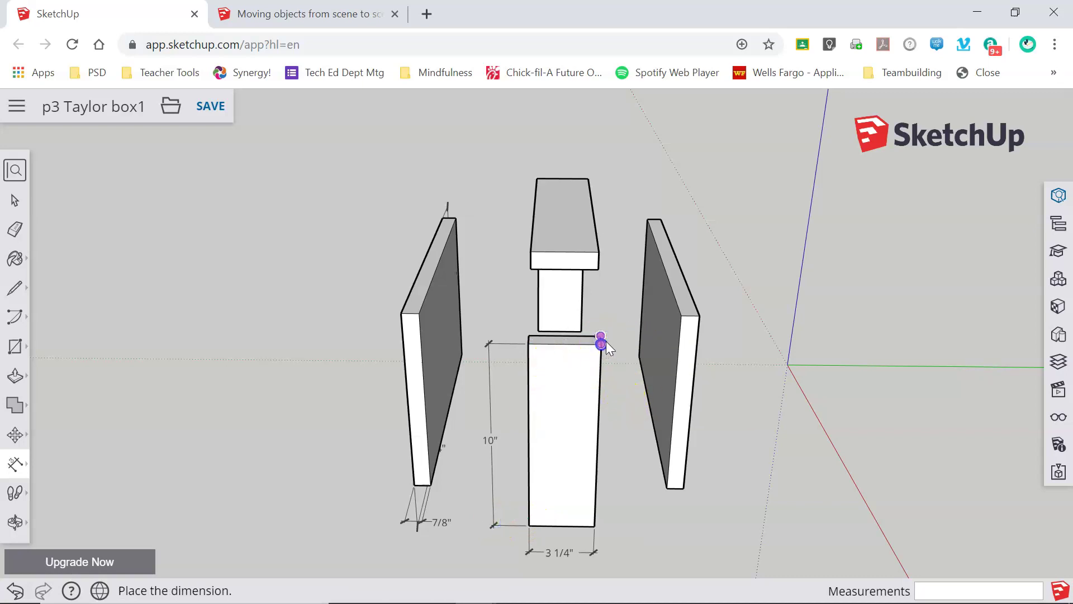
pyautogui.click(636, 340)
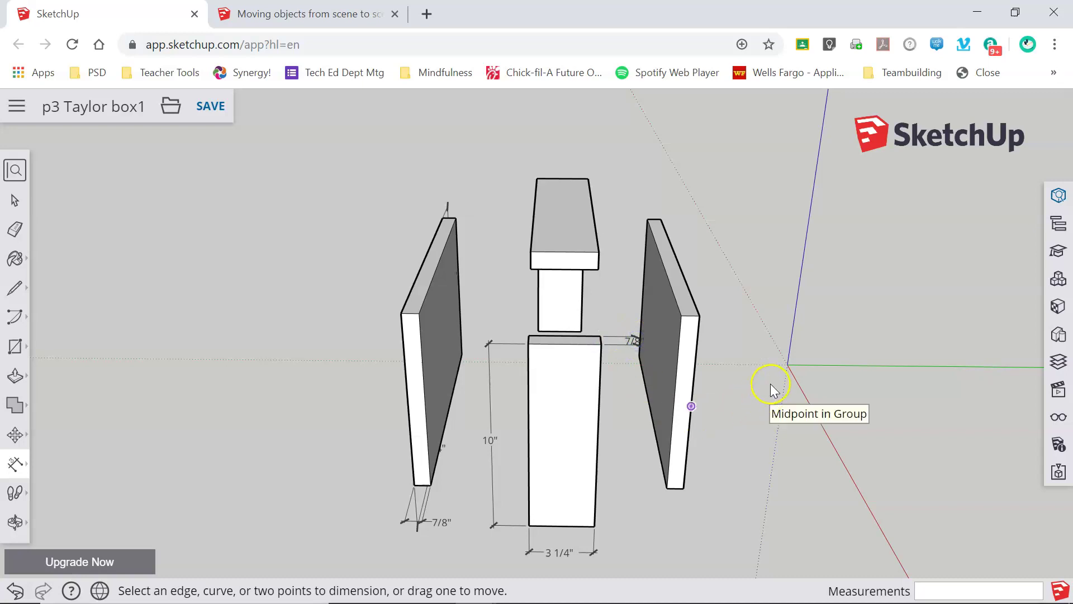
pyautogui.moveTo(769, 386); pyautogui.dragTo(690, 448, button='middle')
pyautogui.moveTo(621, 313); pyautogui.dragTo(651, 394, button='middle')
# Dimension the top board with 3 1/4" width, 1' 2 1/4" length and 7/8" thickness
pyautogui.click(513, 330)
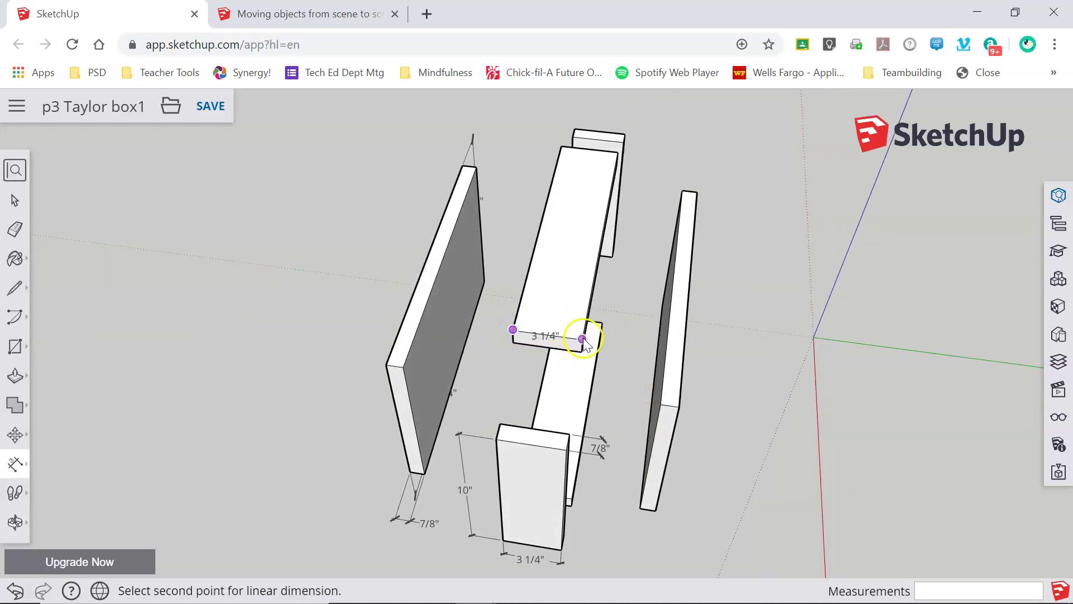
pyautogui.click(582, 339)
pyautogui.click(566, 366)
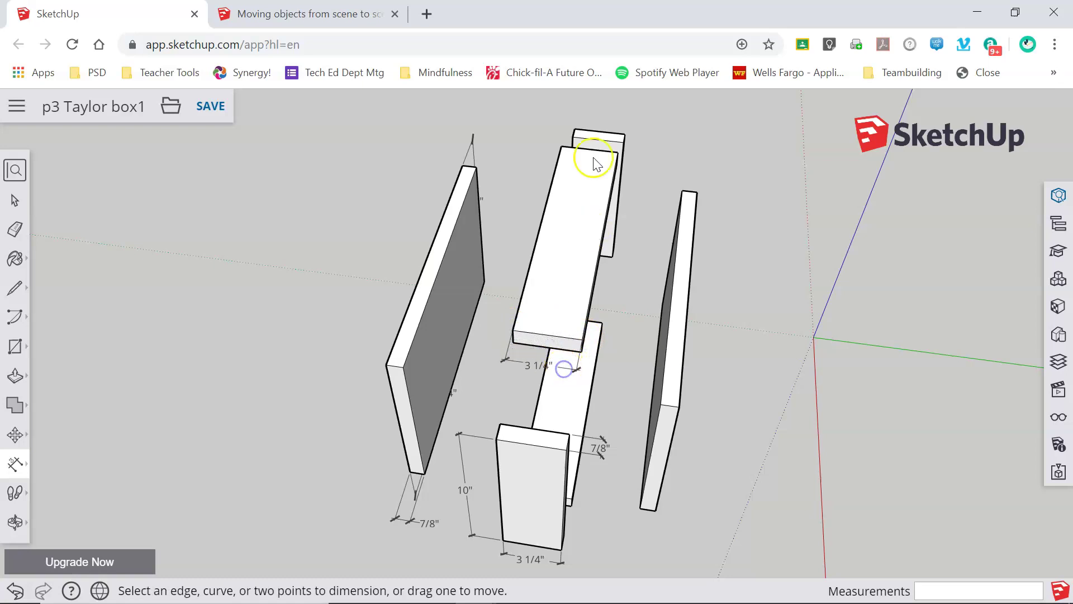
pyautogui.click(562, 147)
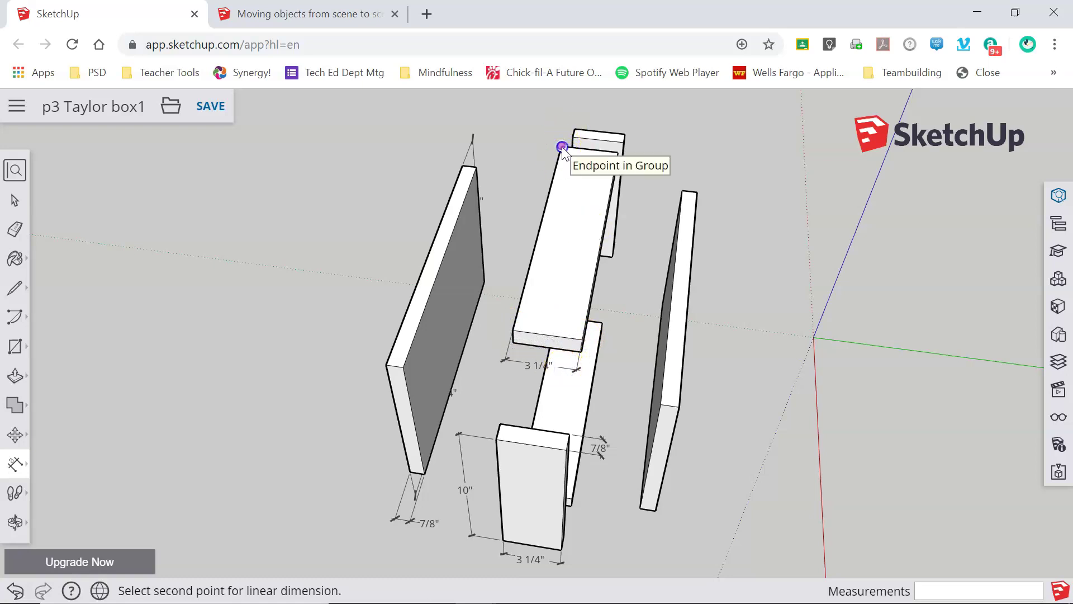
pyautogui.click(512, 330)
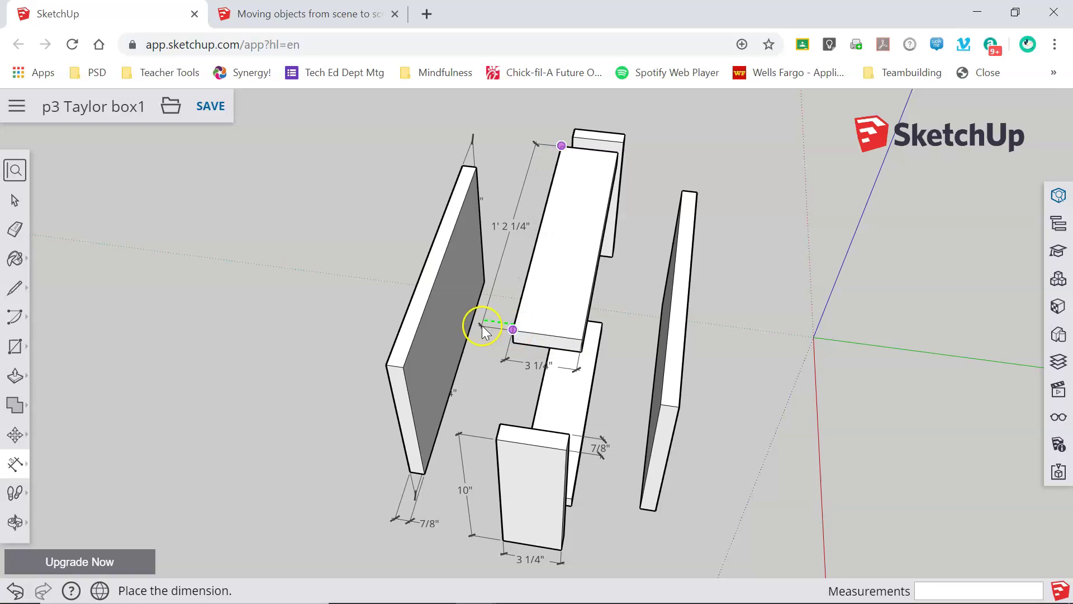
pyautogui.click(481, 326)
pyautogui.moveTo(588, 330); pyautogui.dragTo(497, 281, button='middle')
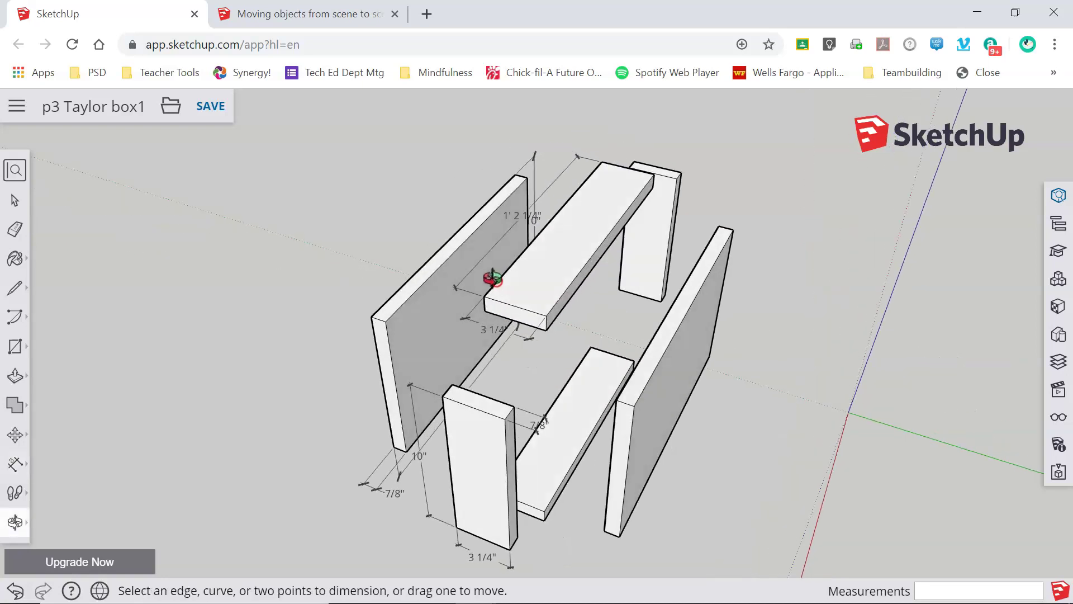
pyautogui.click(654, 173)
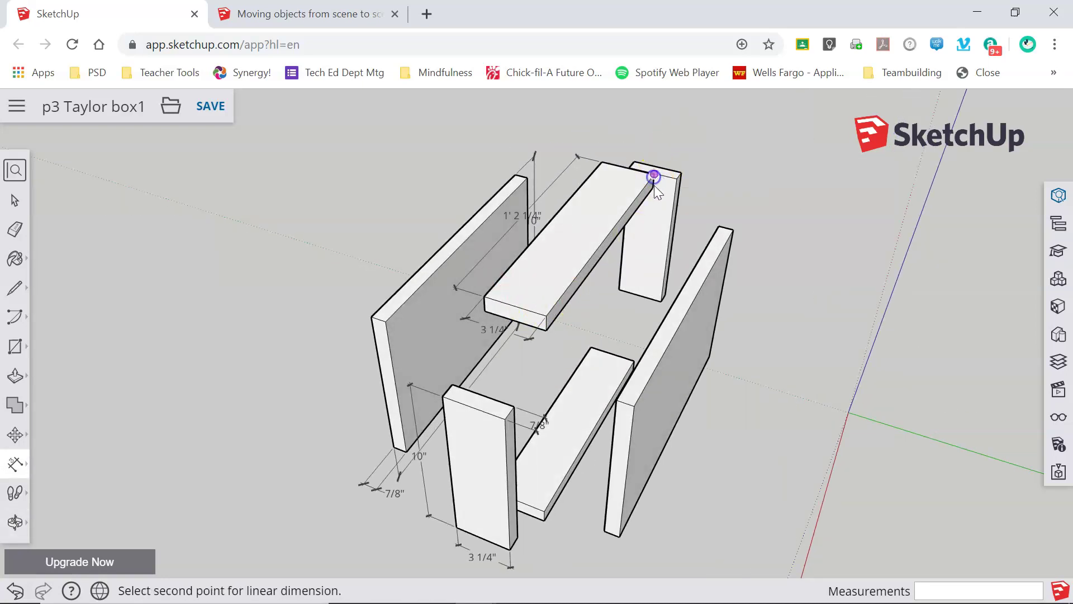
pyautogui.click(653, 186)
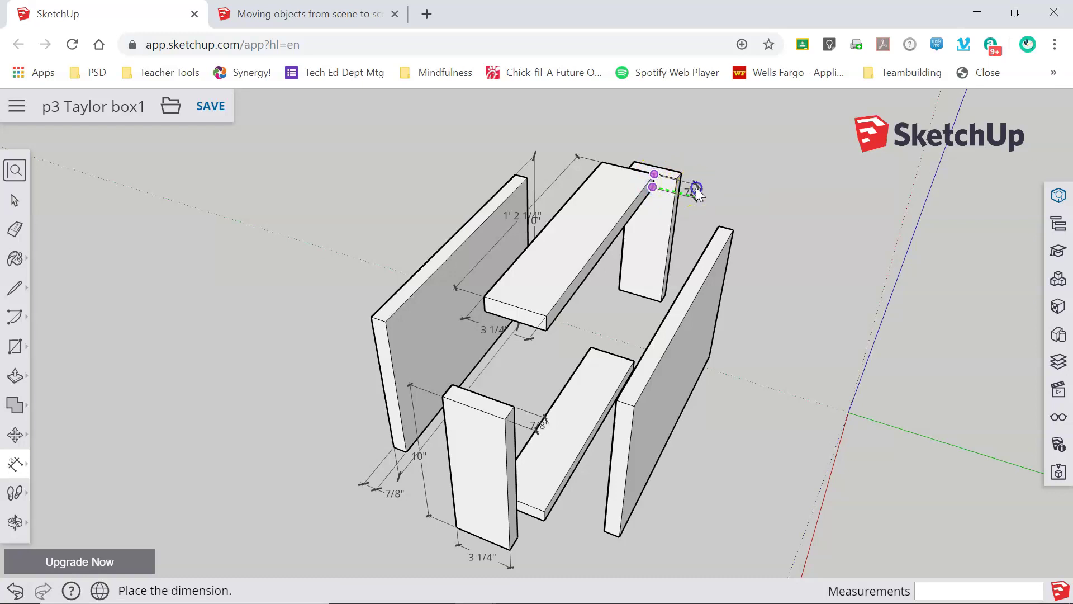
pyautogui.click(695, 187)
pyautogui.moveTo(695, 187); pyautogui.dragTo(726, 266, button='middle')
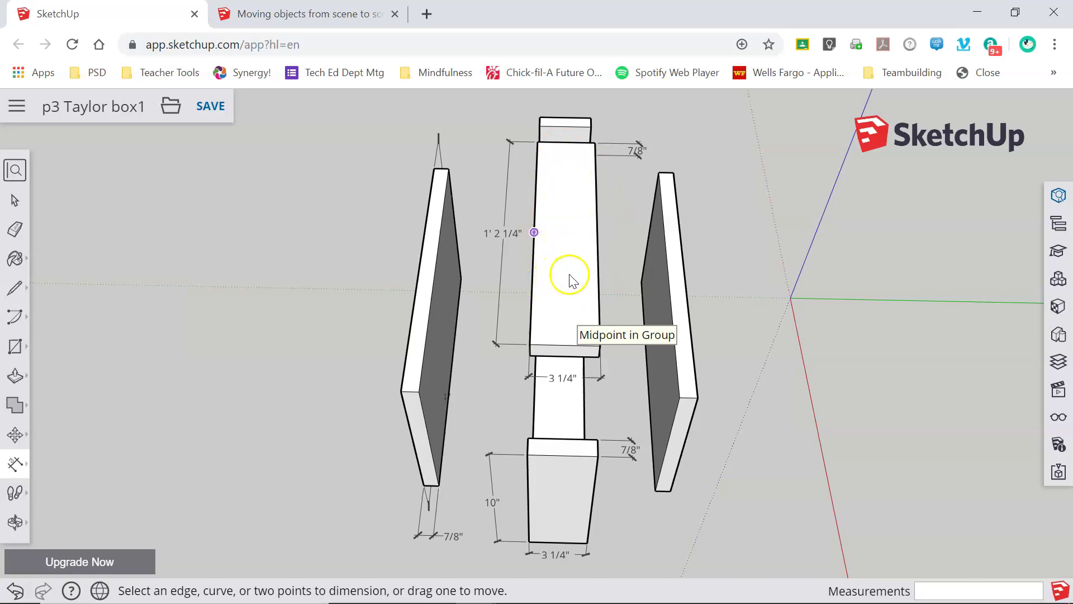
# Place further 1' 2 1/4" length dimensions on the long boards, ending with an overall view
pyautogui.click(552, 146)
pyautogui.click(529, 344)
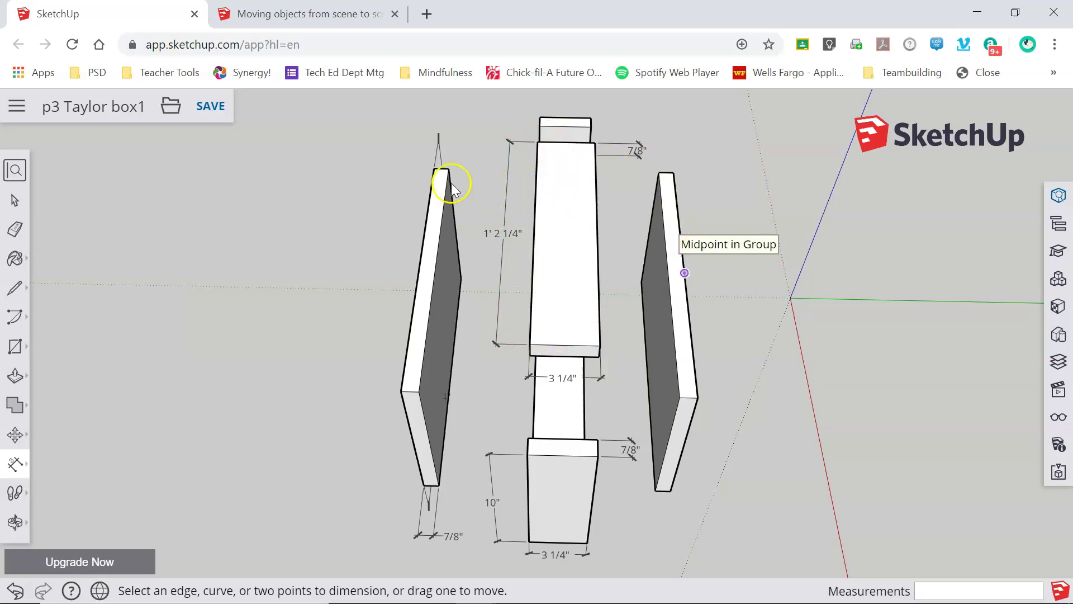
pyautogui.click(668, 272)
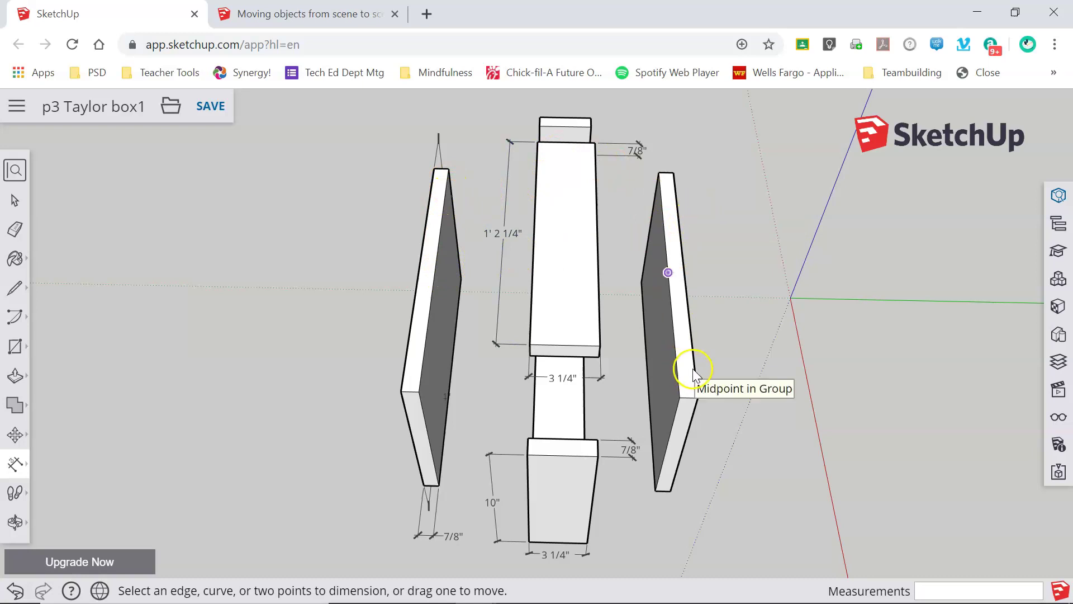
pyautogui.click(573, 125)
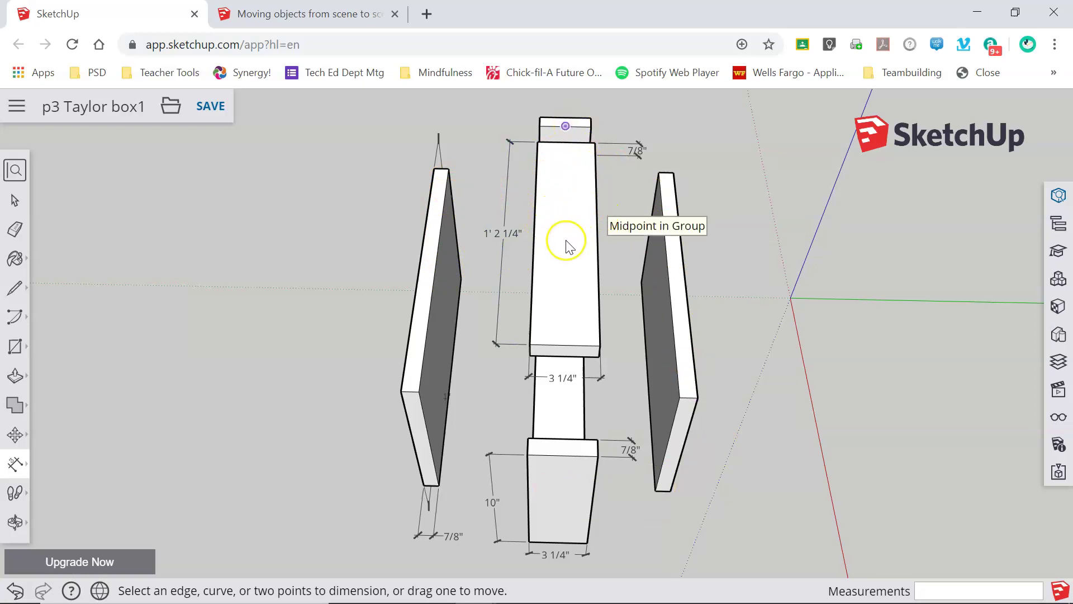
pyautogui.moveTo(510, 371); pyautogui.dragTo(573, 348, button='middle')
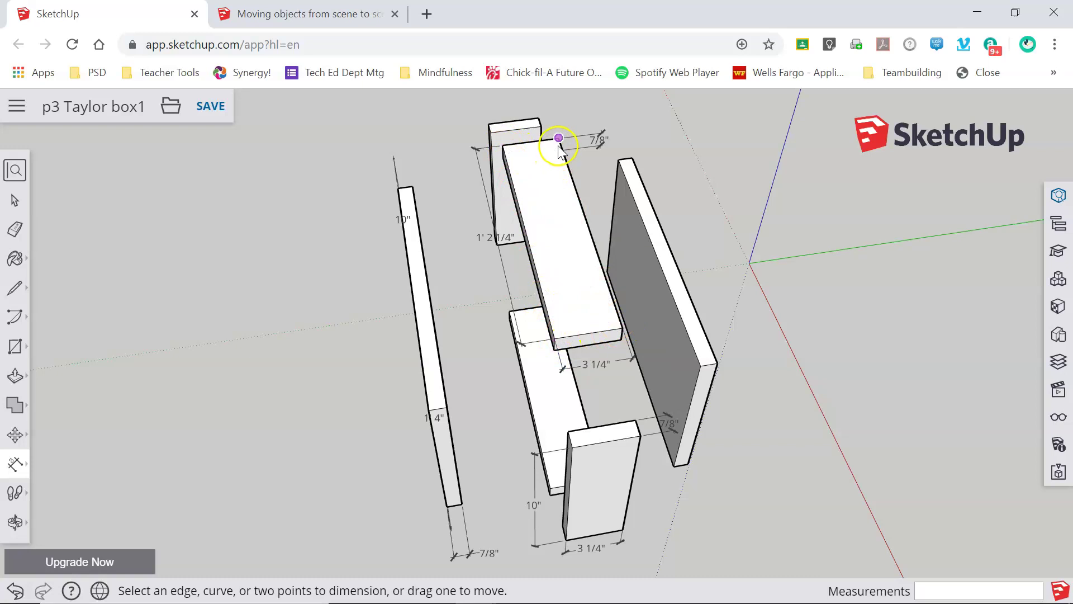
pyautogui.click(502, 146)
pyautogui.click(493, 239)
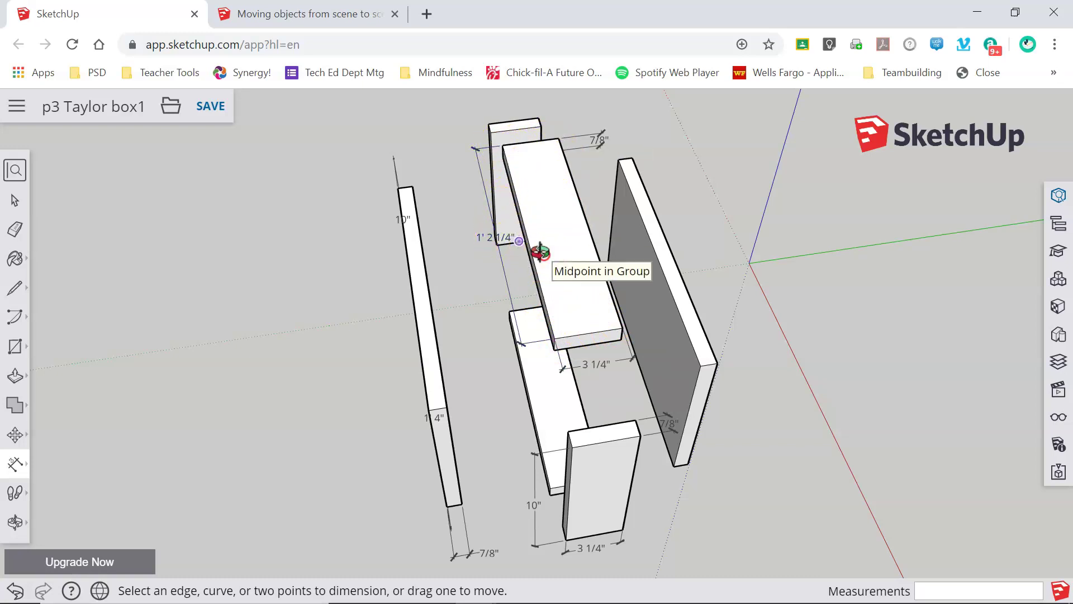
pyautogui.moveTo(541, 246); pyautogui.dragTo(507, 291, button='middle')
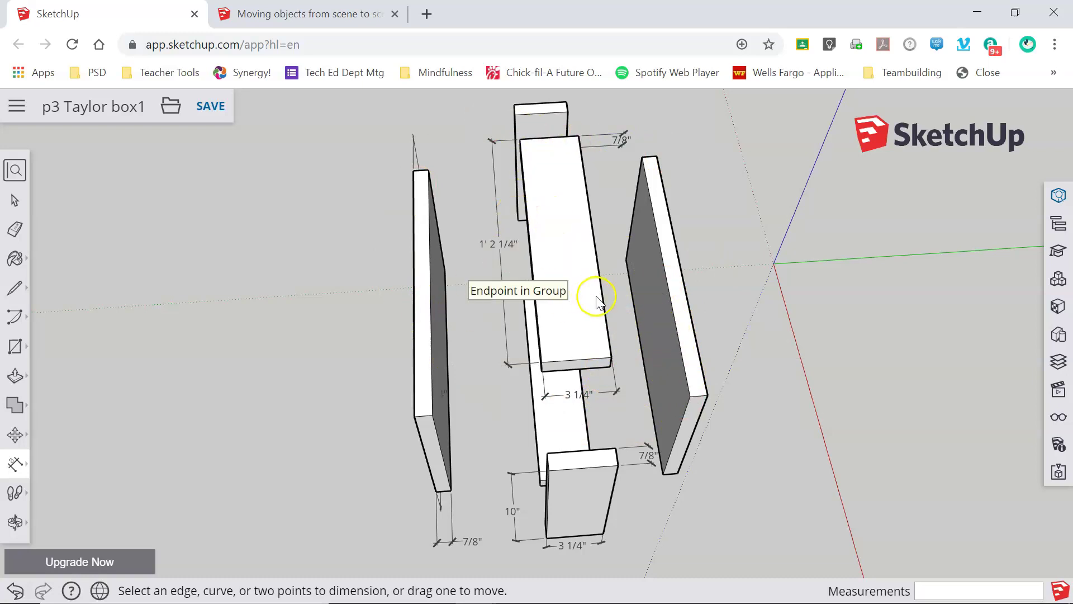
pyautogui.moveTo(623, 327); pyautogui.dragTo(795, 240, button='middle')
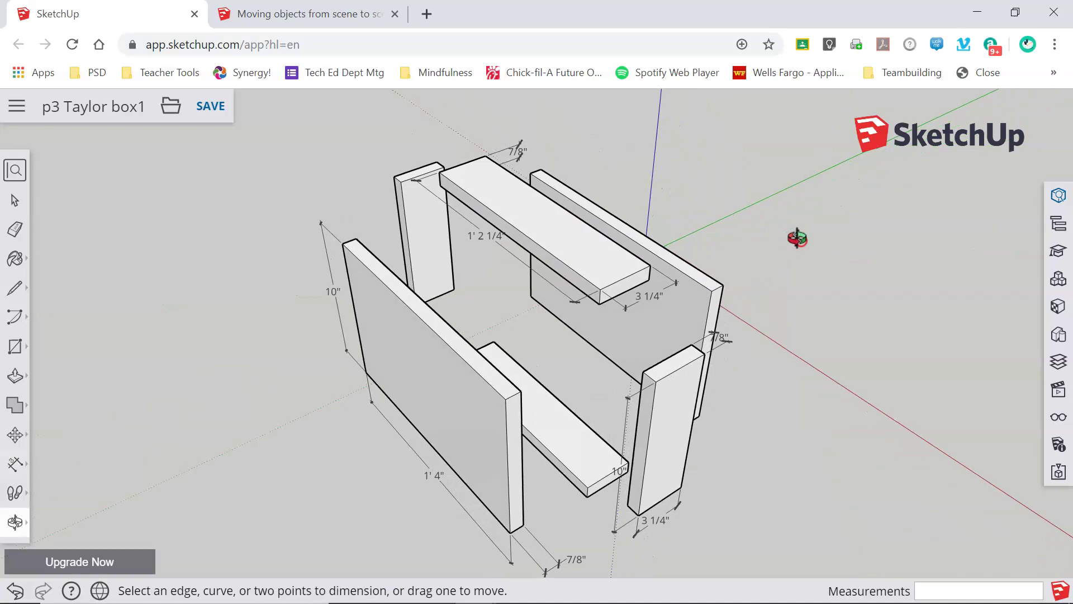